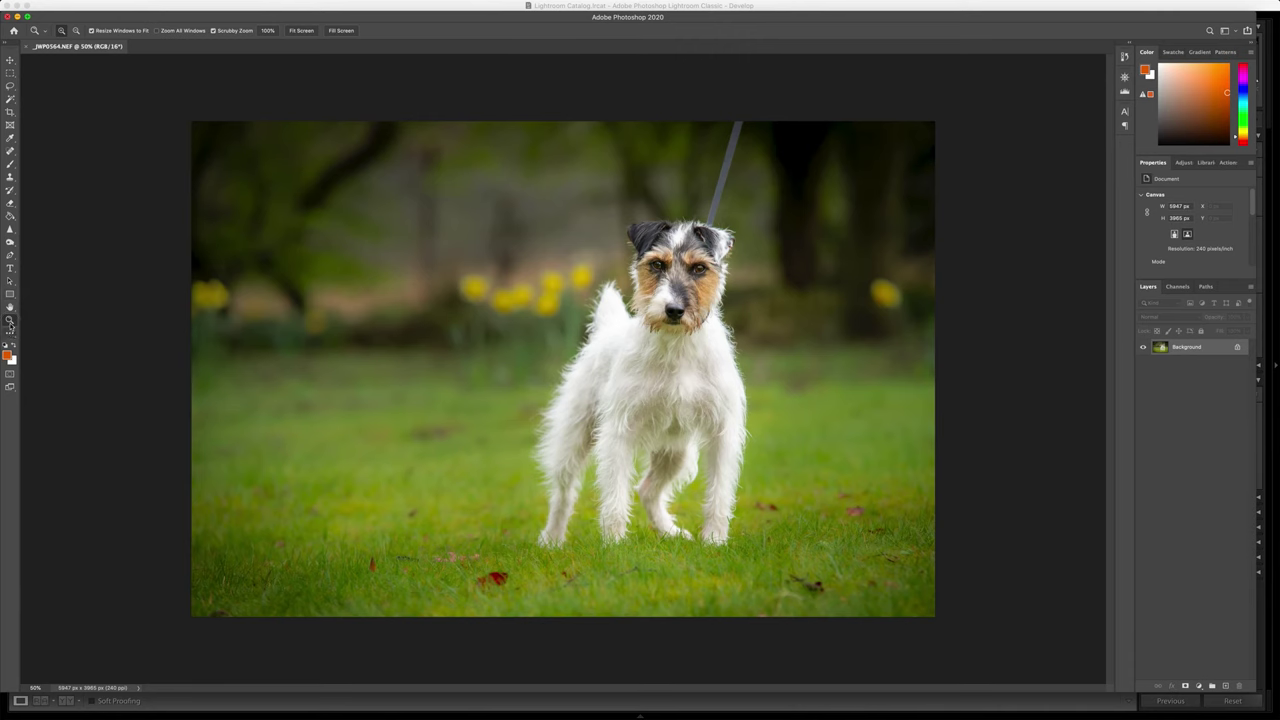
- Activate the Spot Healing Brush and enlarge it to suit the grey lead above the dog's head
double_click(10, 320)
click(10, 307)
drag(633, 252, 700, 250)
scroll(617, 299, up, 5)
scroll(700, 250, up, 5)
scroll(700, 250, down, 4)
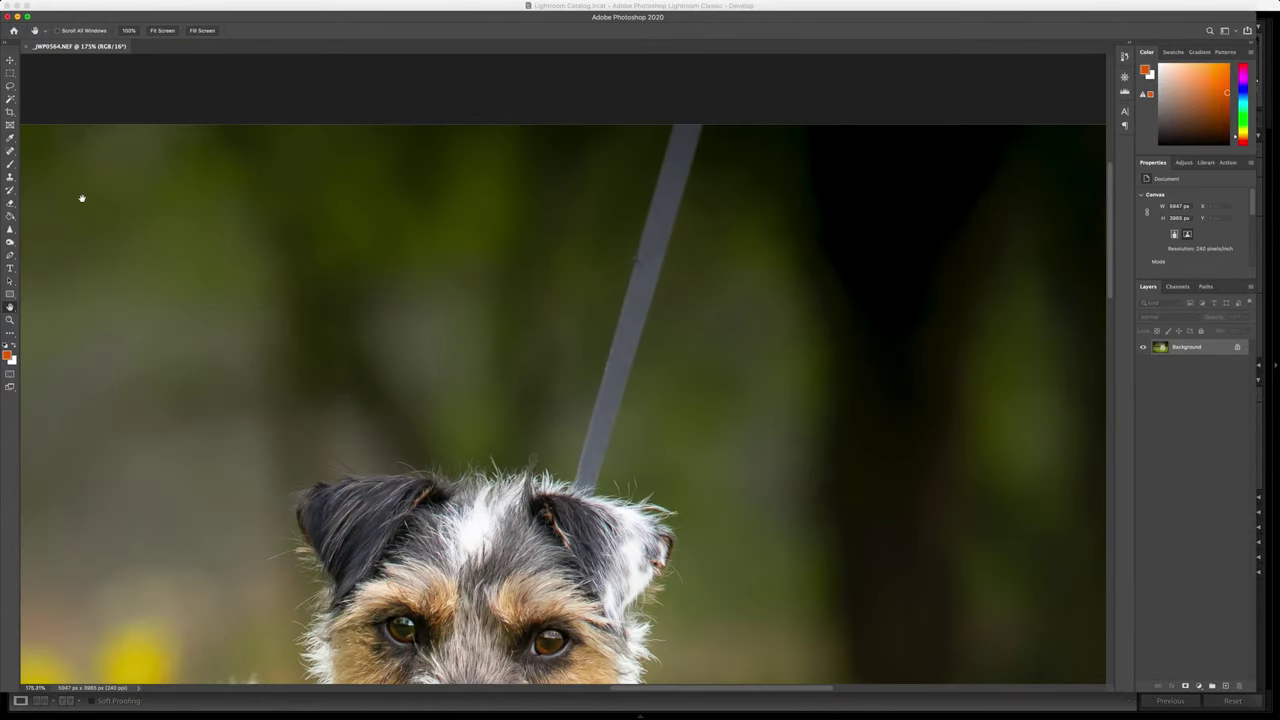
click(10, 151)
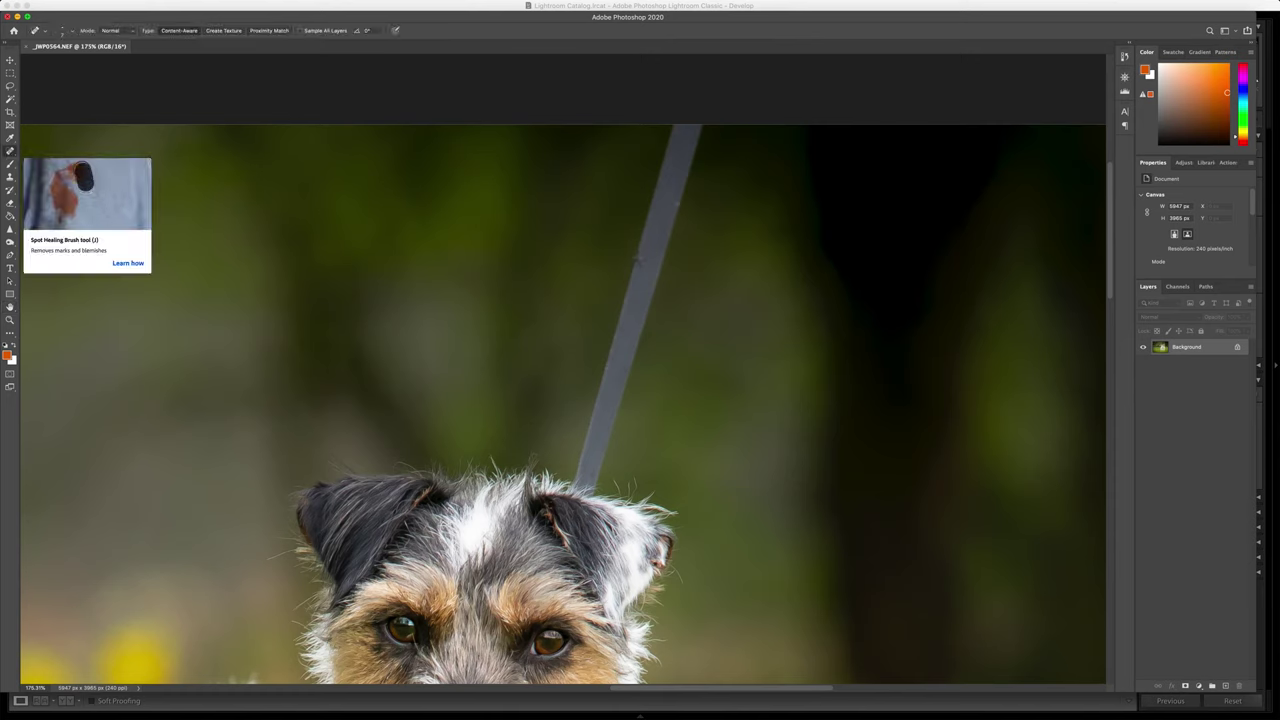
key(])
key(])
key(])
key(])
key(])
key(])
key(])
key(])
key(])
key(])
key(])
key(])
key(])
key(])
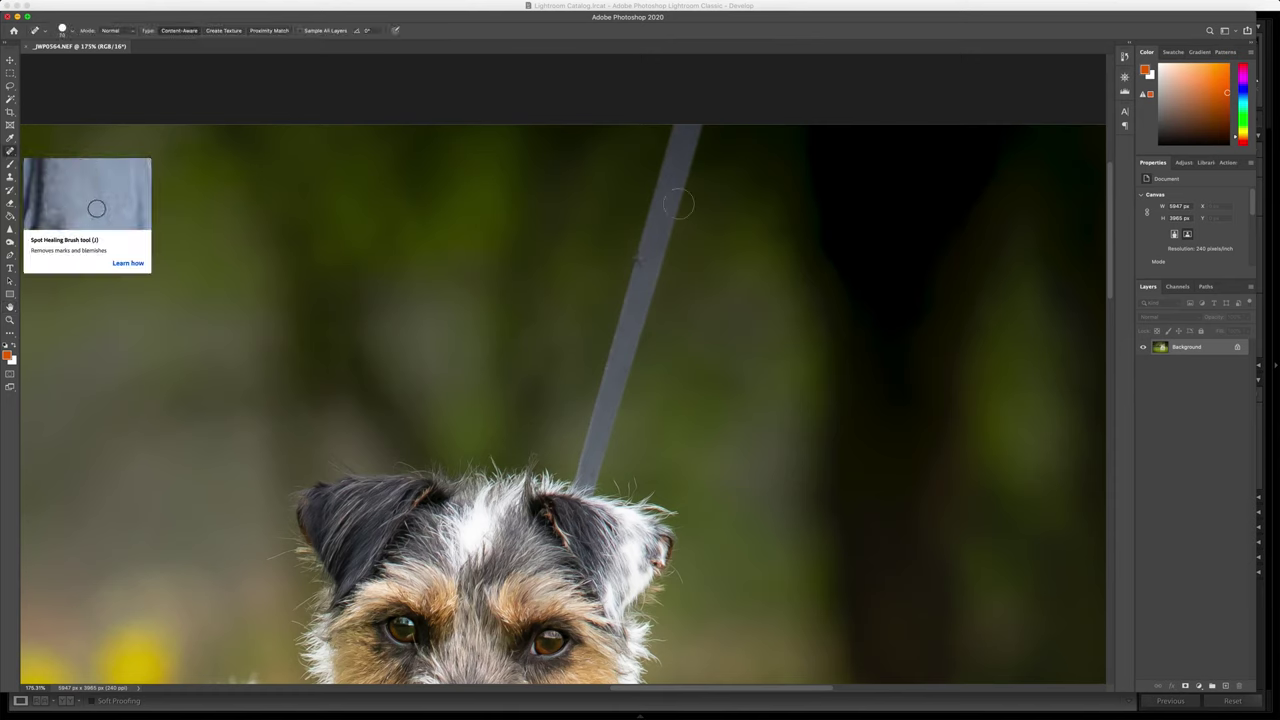
key(bracketleft)
key(bracketleft)
- Lower the Spot Healing Brush's hardness to give it a softer edge
click(65, 35)
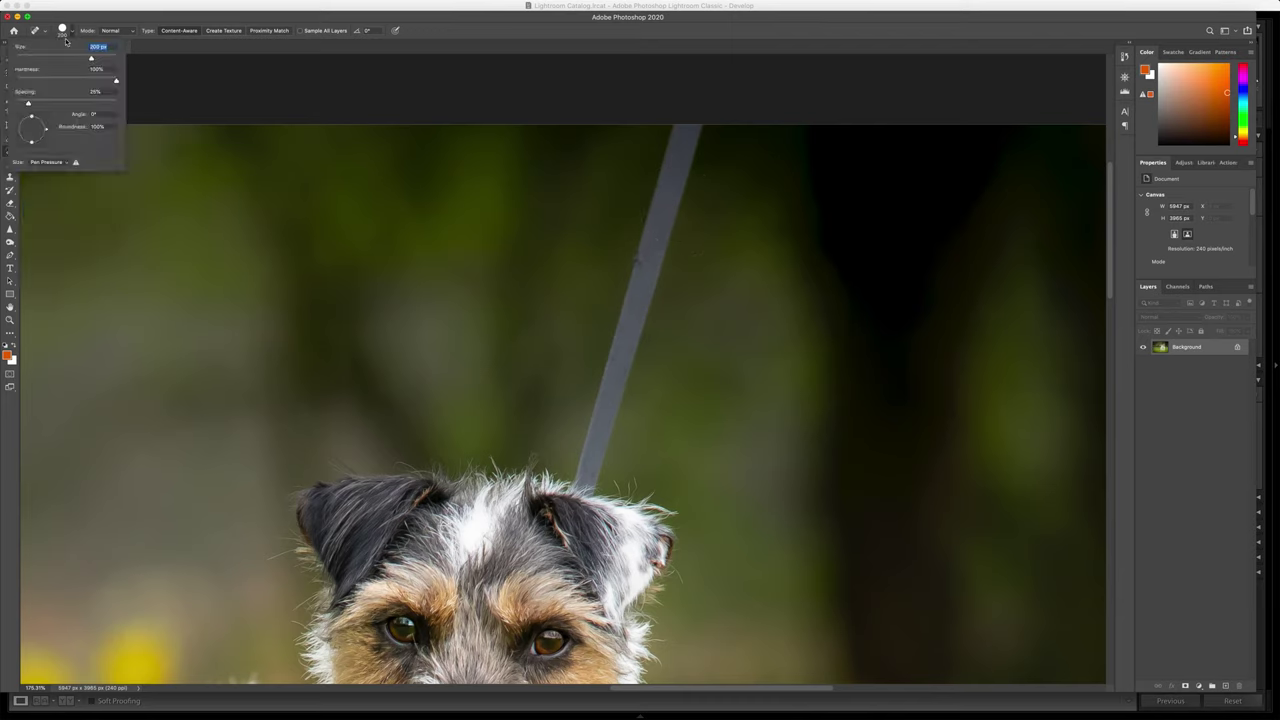
click(57, 103)
click(33, 79)
drag(34, 80, 59, 80)
- Heal away the grey lead from the photo's upper edge down to just above the dog's head
click(685, 135)
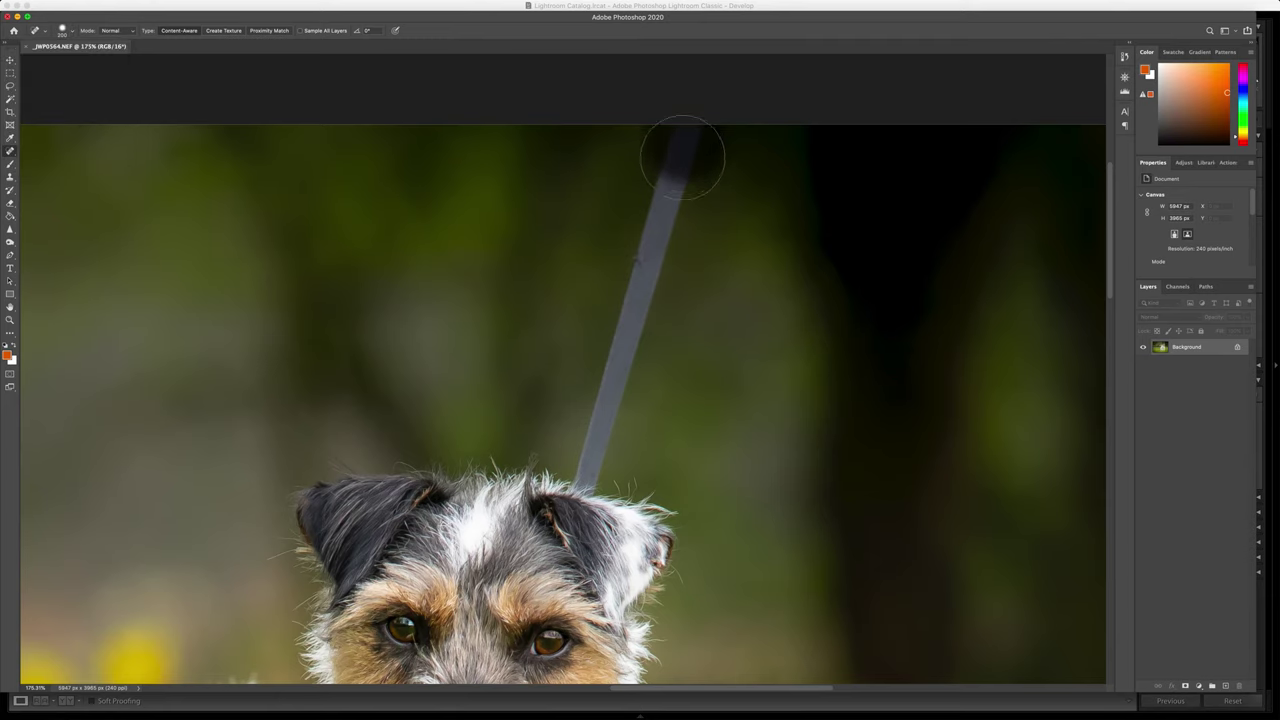
drag(682, 157, 588, 470)
key(super+z)
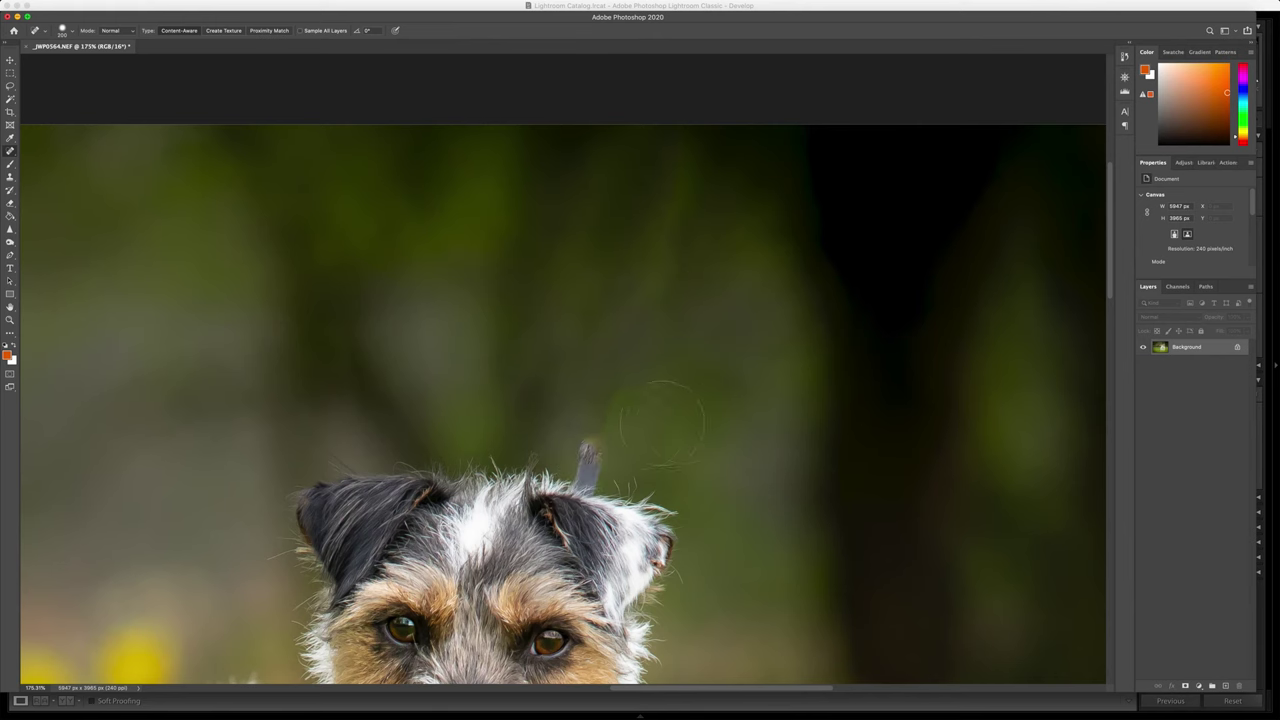
- Try to heal the remaining lead stub above the dog's ear with a smaller Spot Healing Brush
scroll(631, 430, up, 5)
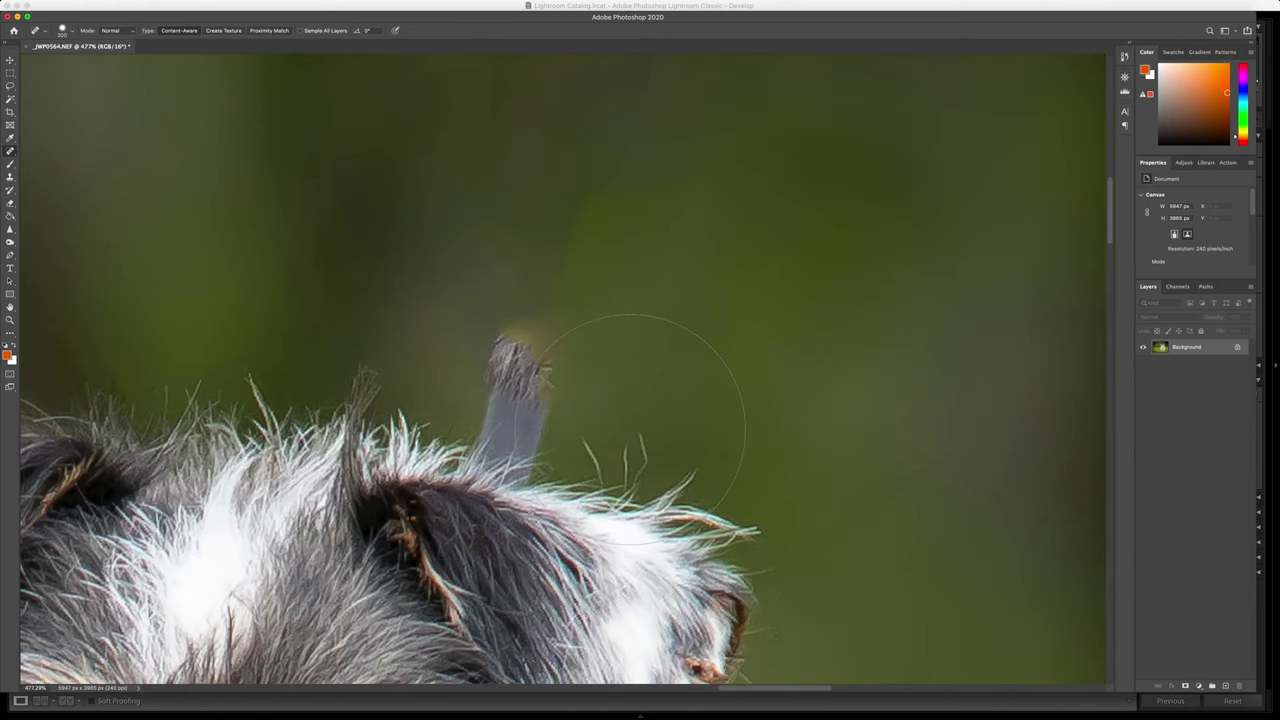
key(bracketleft)
key(bracketleft)
key(bracketleft)
key(bracketleft)
mouse_move(490, 328)
mouse_down()
mouse_move(558, 380)
mouse_move(488, 383)
mouse_move(525, 418)
mouse_move(515, 461)
mouse_move(485, 445)
mouse_move(525, 363)
mouse_move(488, 450)
mouse_move(515, 470)
mouse_up()
click(496, 462)
click(477, 455)
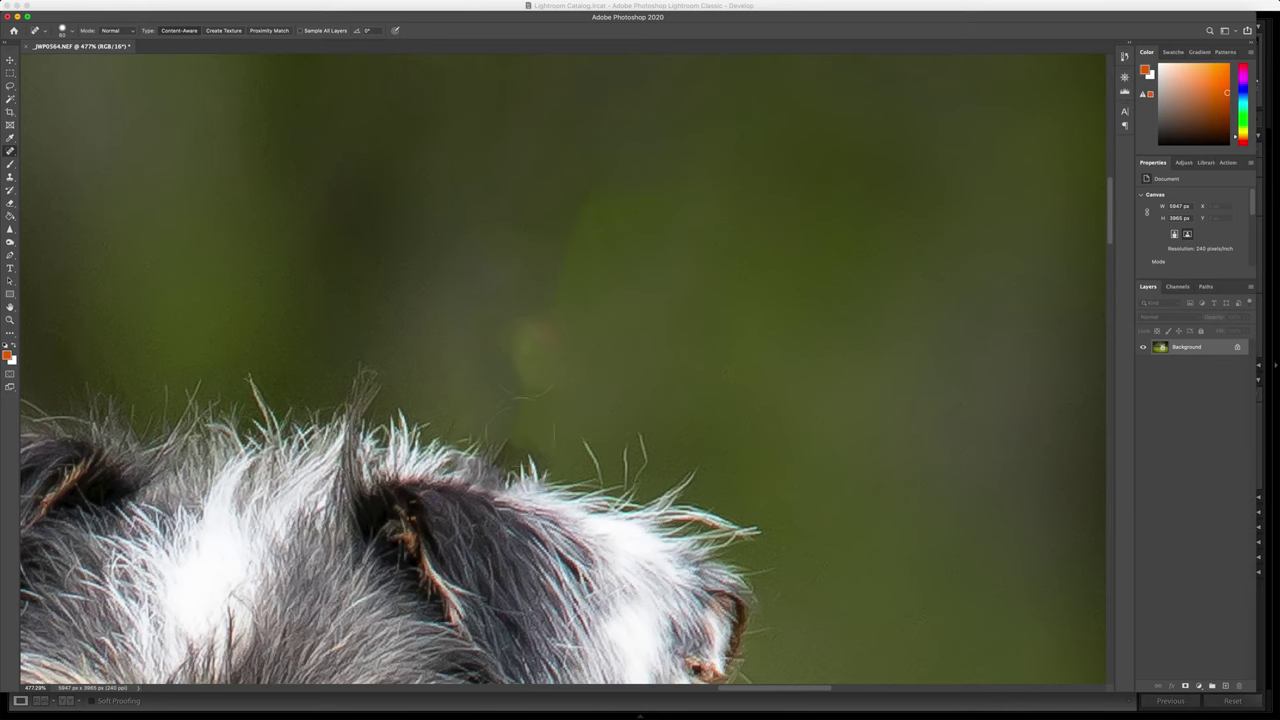
scroll(525, 362, down, 5)
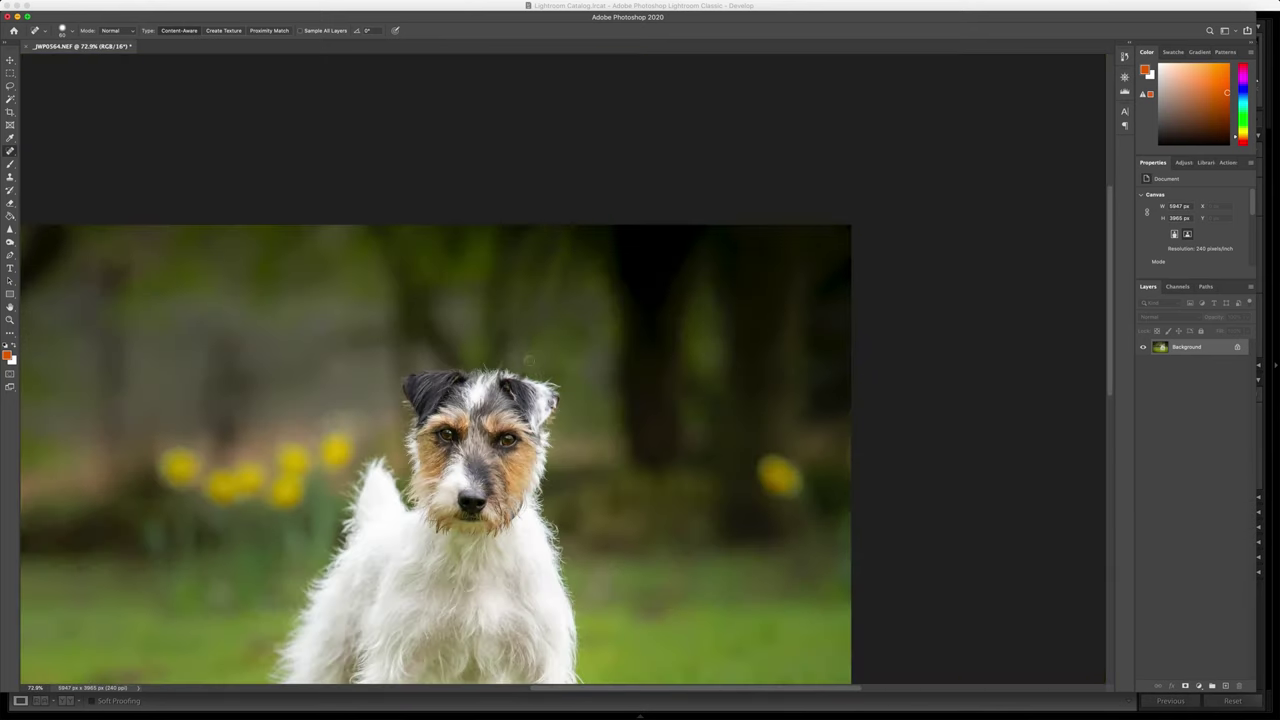
scroll(556, 342, up, 2)
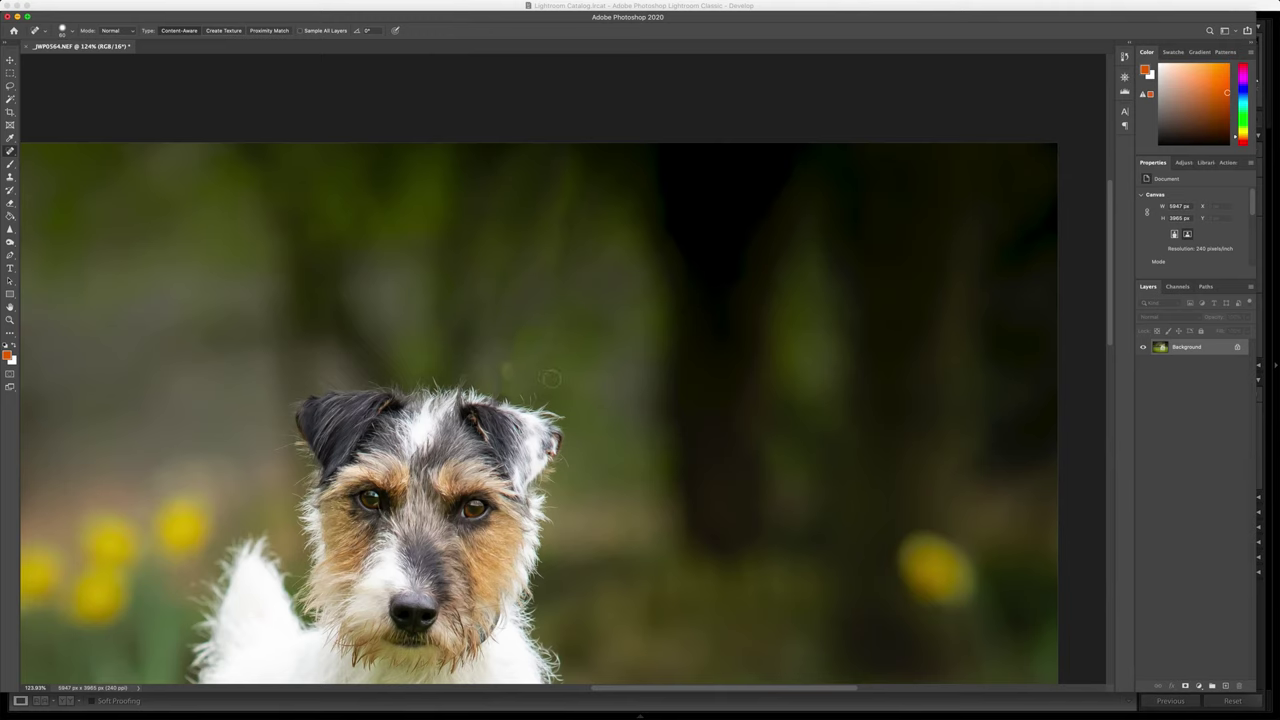
- Undo the healing strokes on the lead stub, keeping the first long stroke along the lead
key(super+z)
key(super+z)
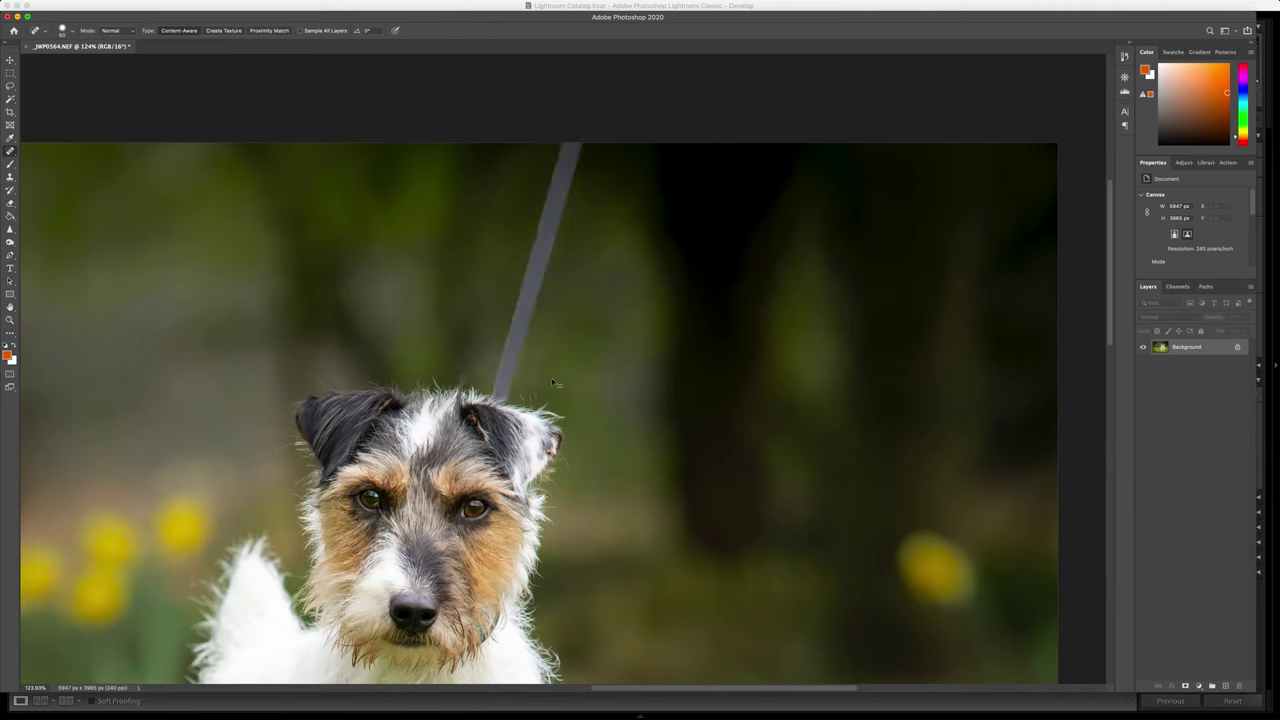
key(super+shift+z)
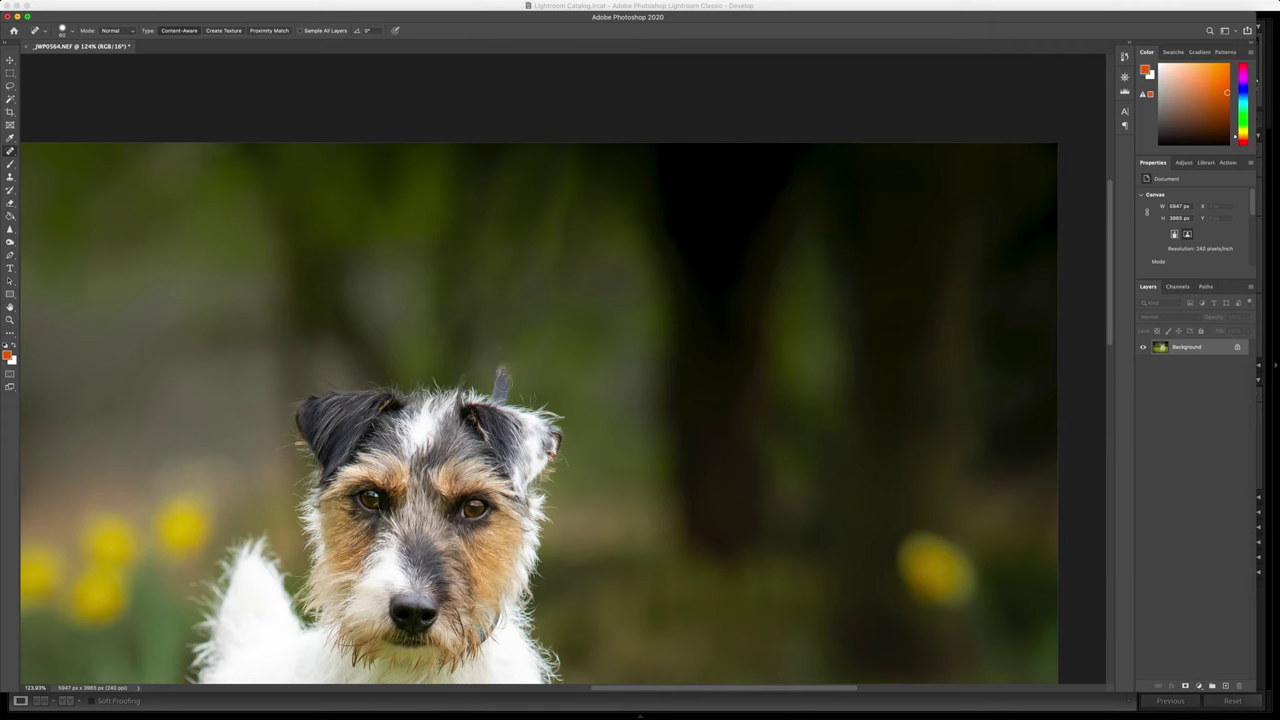
- Clone sampled blurred background over the lead stub down to the fur line with the Clone Stamp tool
scroll(500, 362, up, 10)
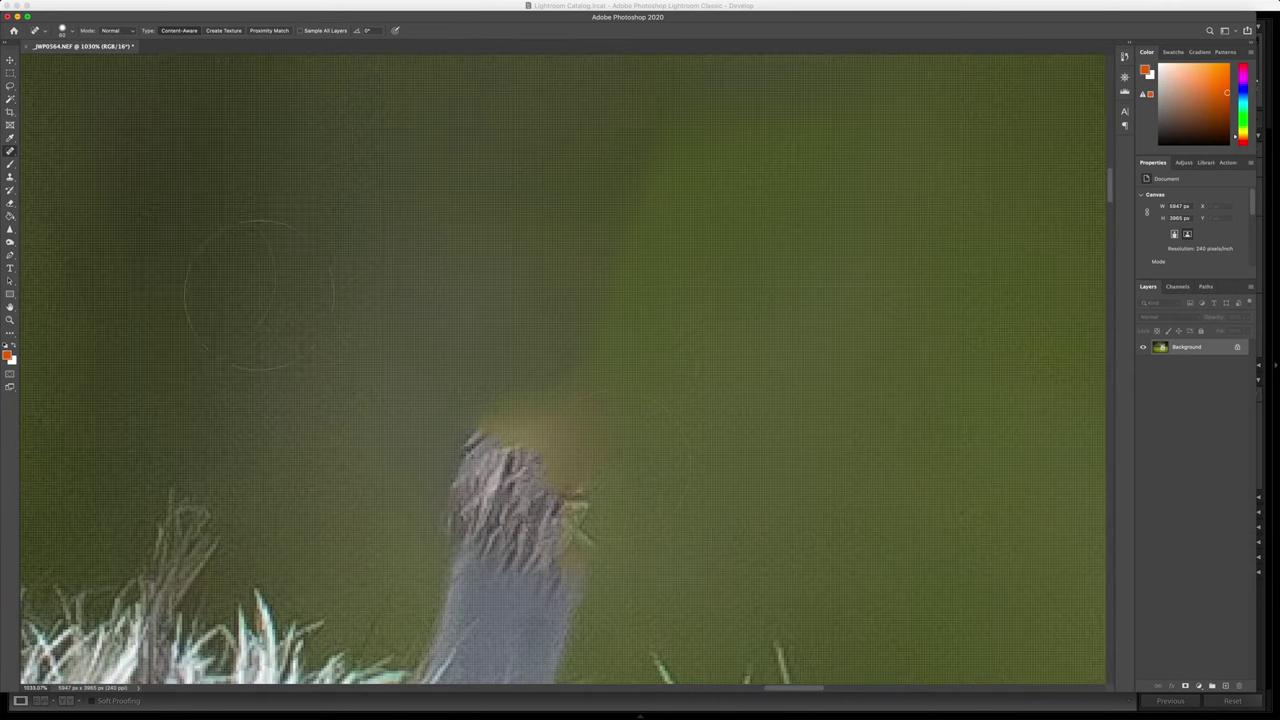
scroll(612, 455, down, 3)
click(10, 178)
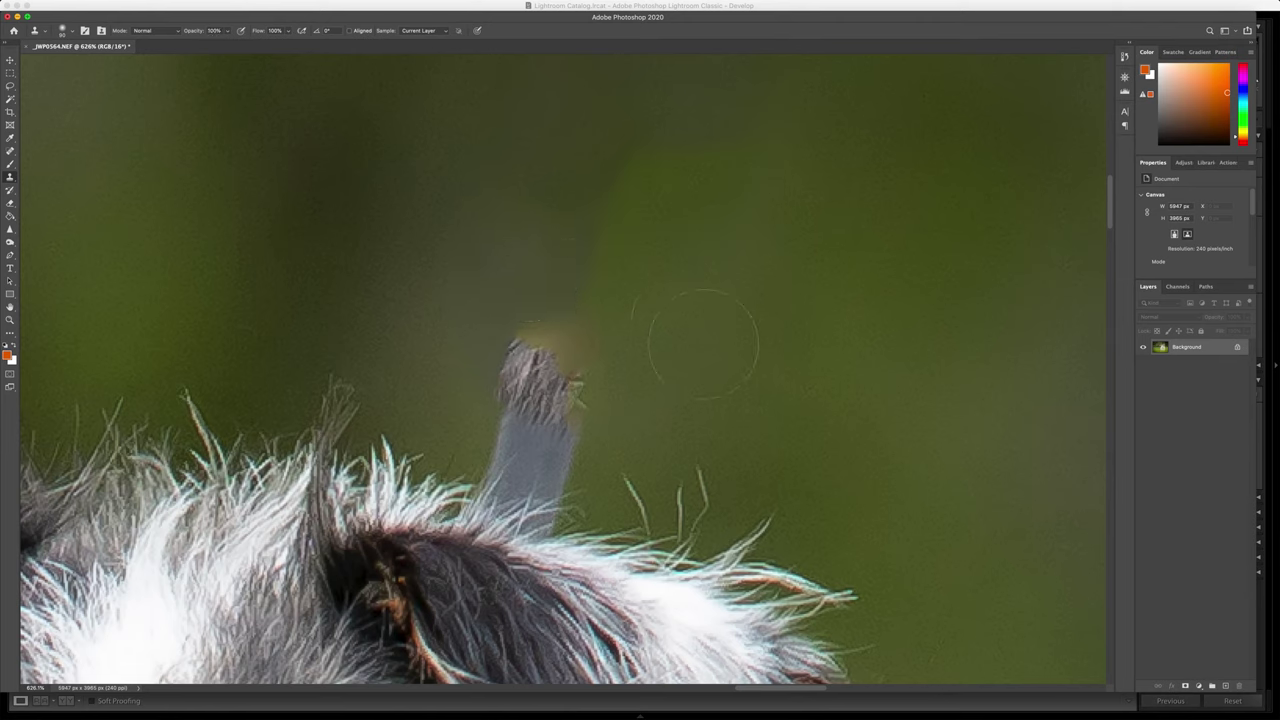
alt+click(411, 274)
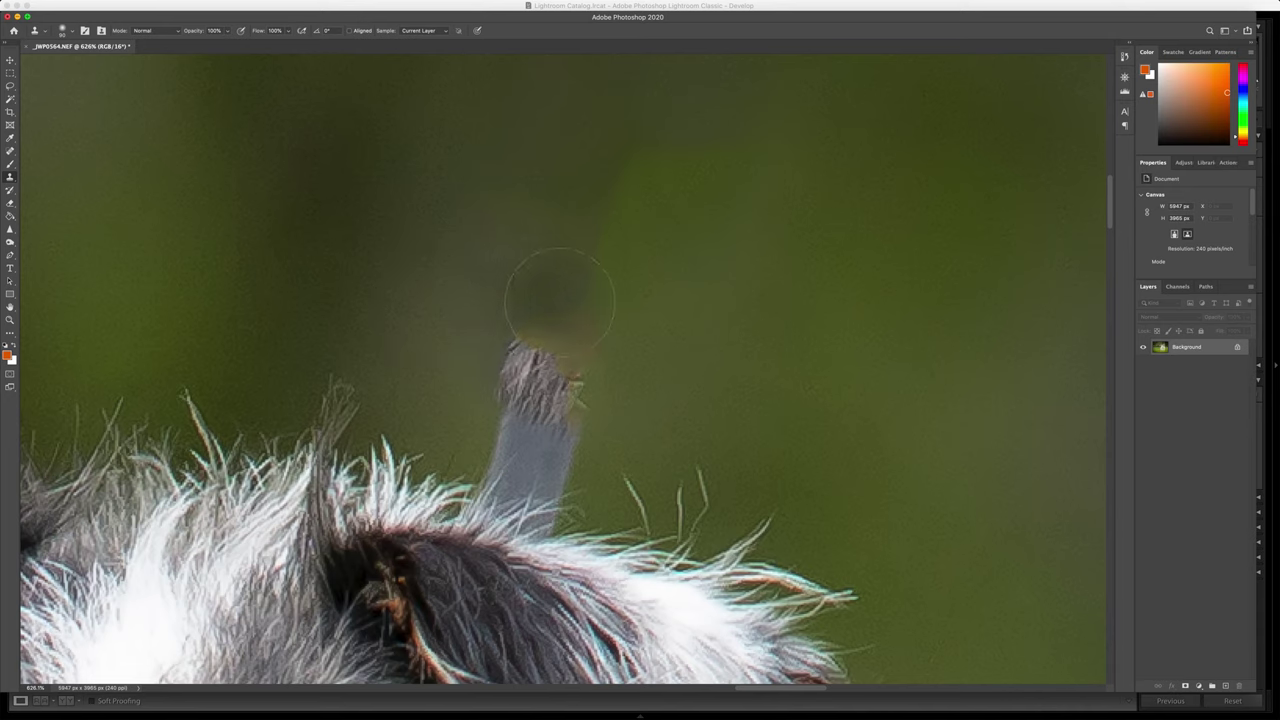
mouse_move(560, 300)
mouse_down()
mouse_move(515, 435)
mouse_move(550, 473)
mouse_up()
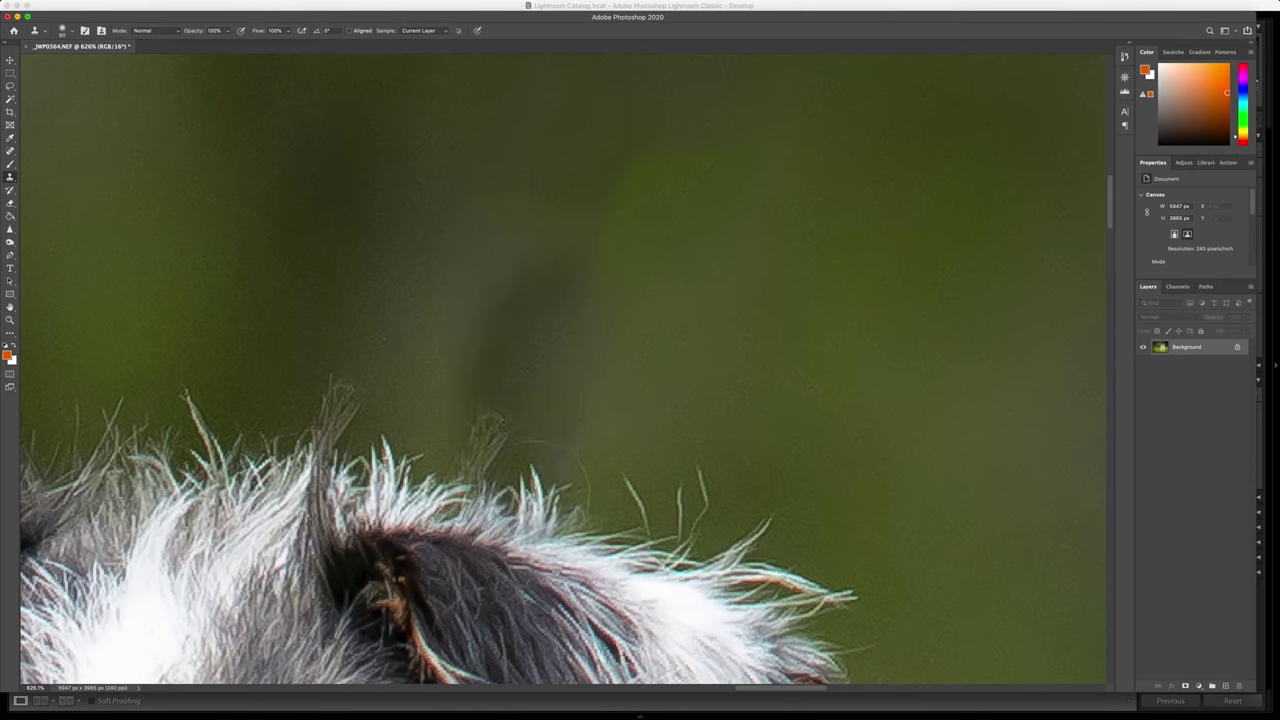
mouse_move(536, 505)
mouse_down()
mouse_move(558, 468)
mouse_move(564, 409)
mouse_up()
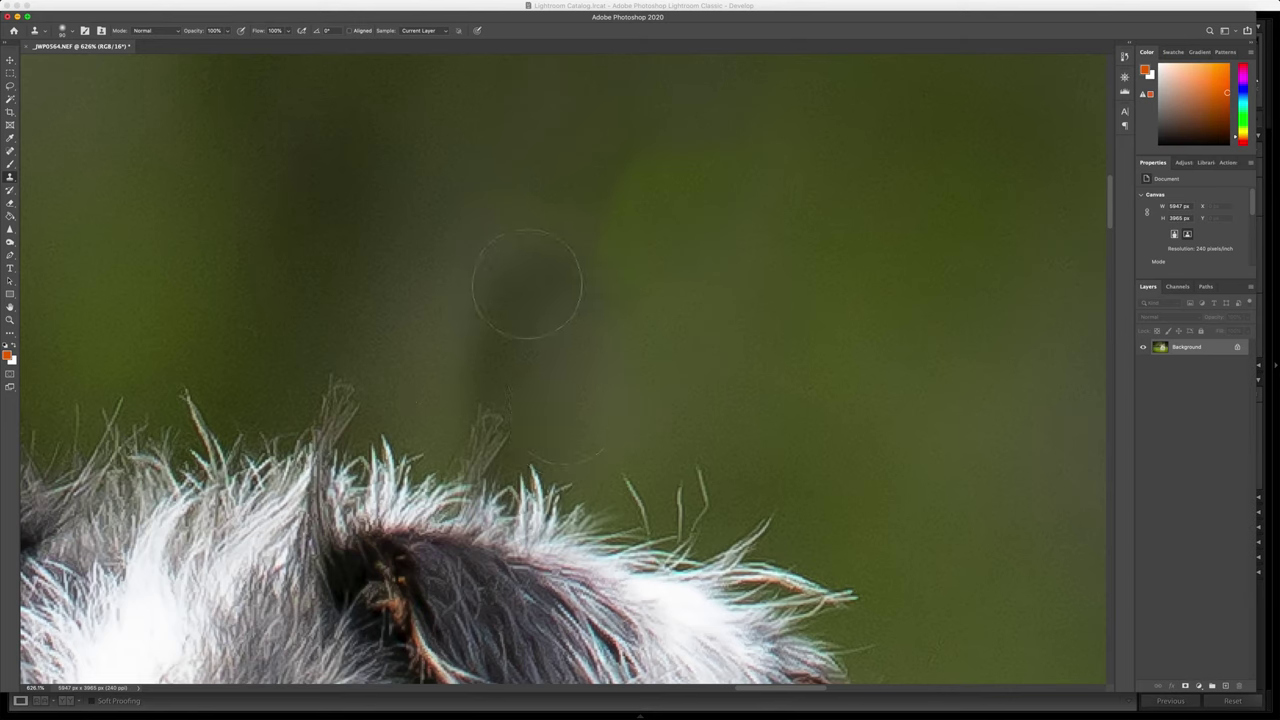
- Clone nearby background over the copied hair tuft and dark patches just above the dog's ear
alt+click(443, 326)
click(478, 427)
alt+click(425, 259)
click(490, 463)
key(super+z)
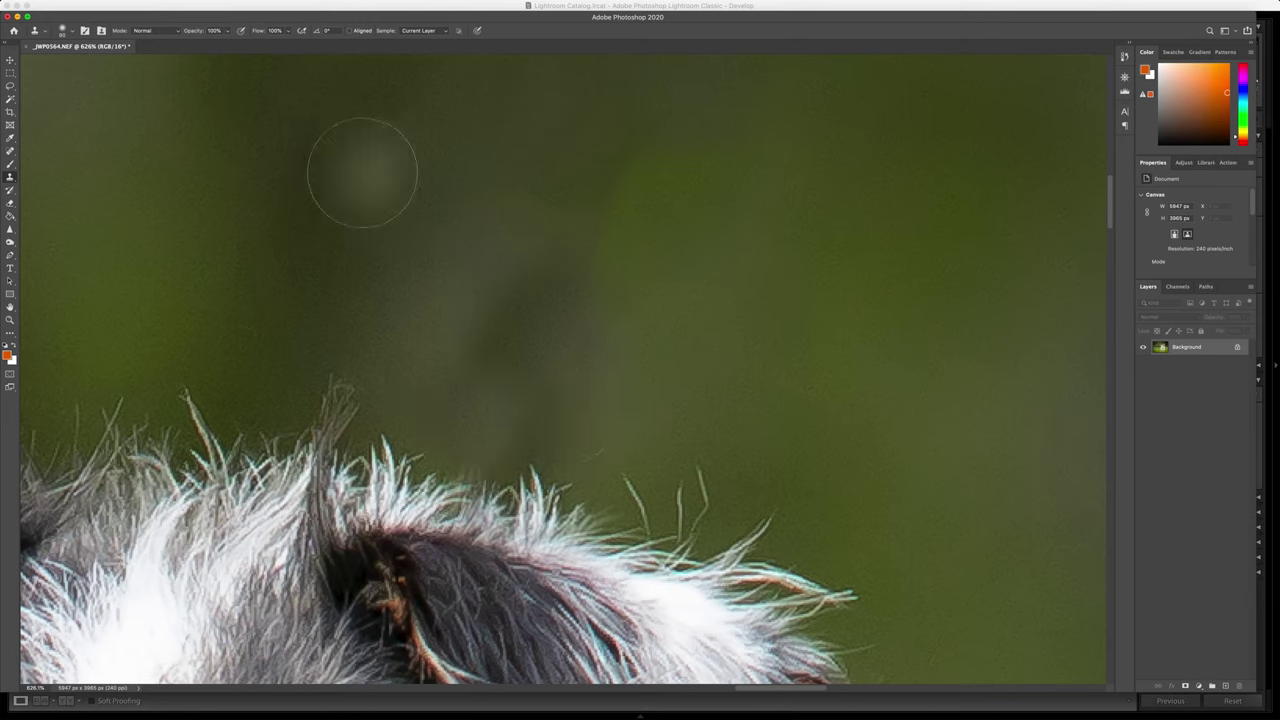
- Enlarge the Clone Stamp brush to 400 px and set its opacity to 50%
key(bracketright)
key(bracketright)
key(bracketright)
key(bracketright)
key(bracketright)
key(bracketright)
key(bracketright)
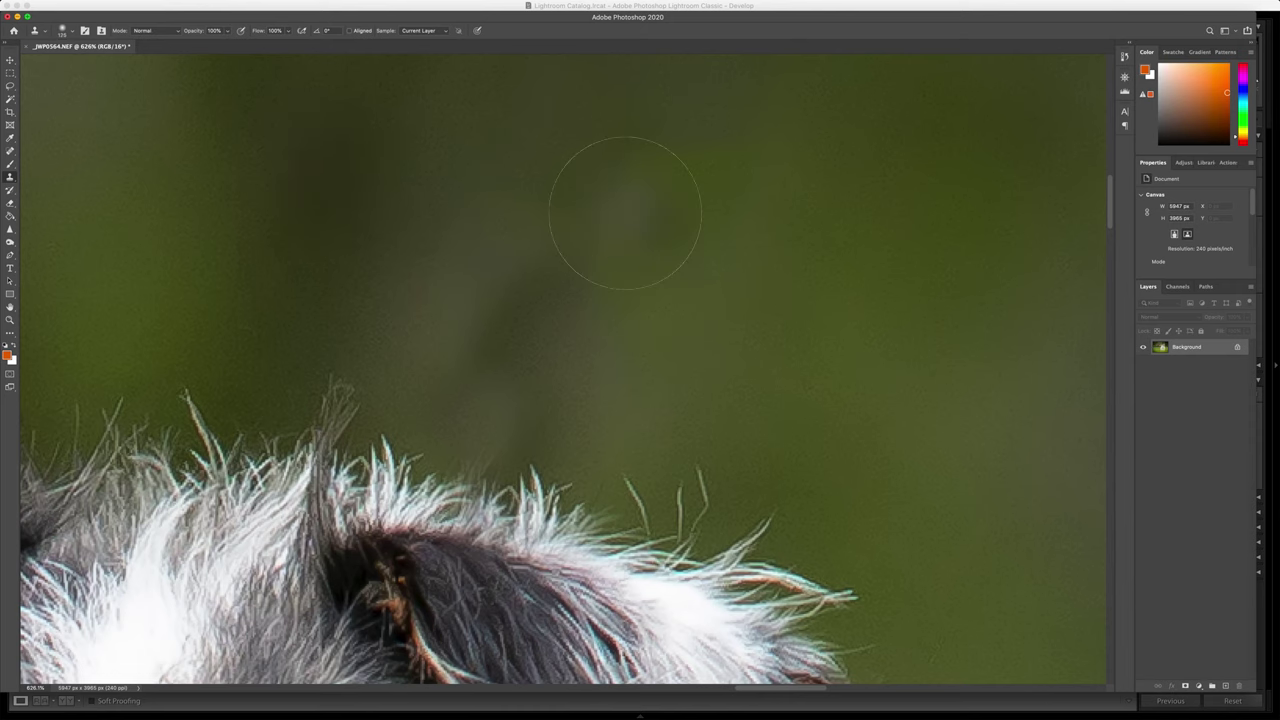
scroll(693, 255, down, 5)
scroll(694, 255, down, 3)
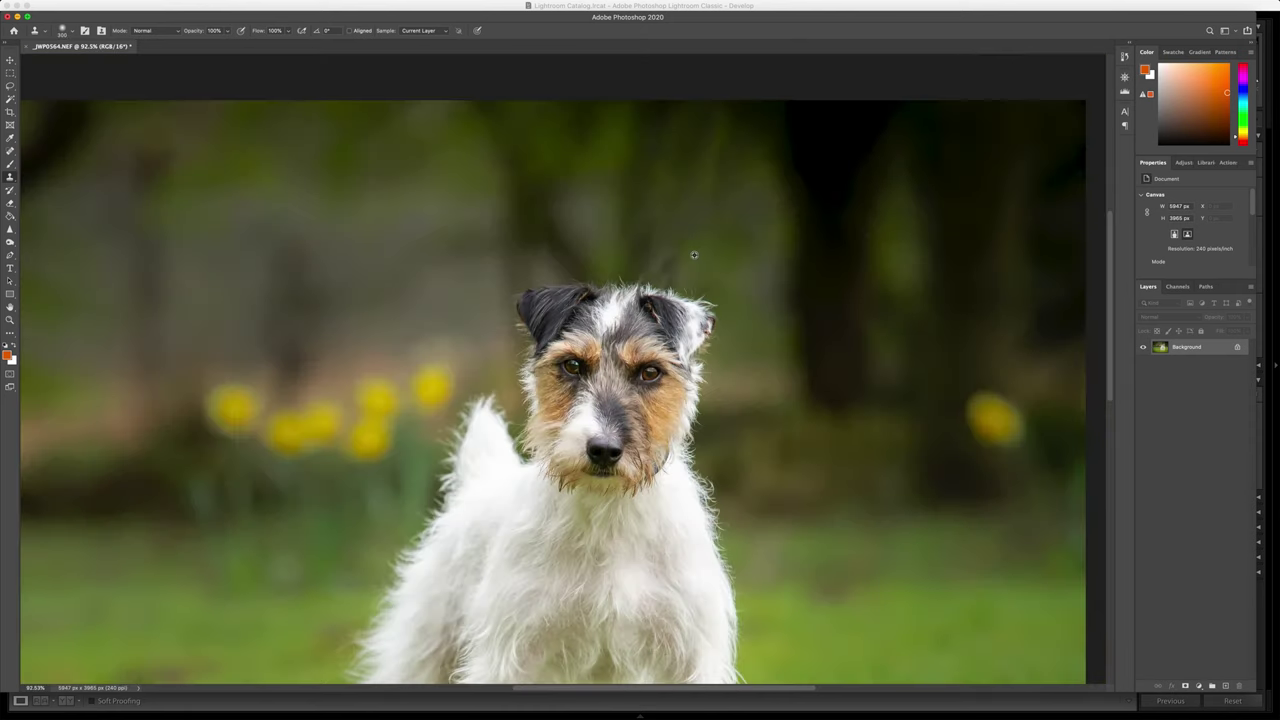
scroll(694, 255, up, 2)
scroll(747, 182, up, 3)
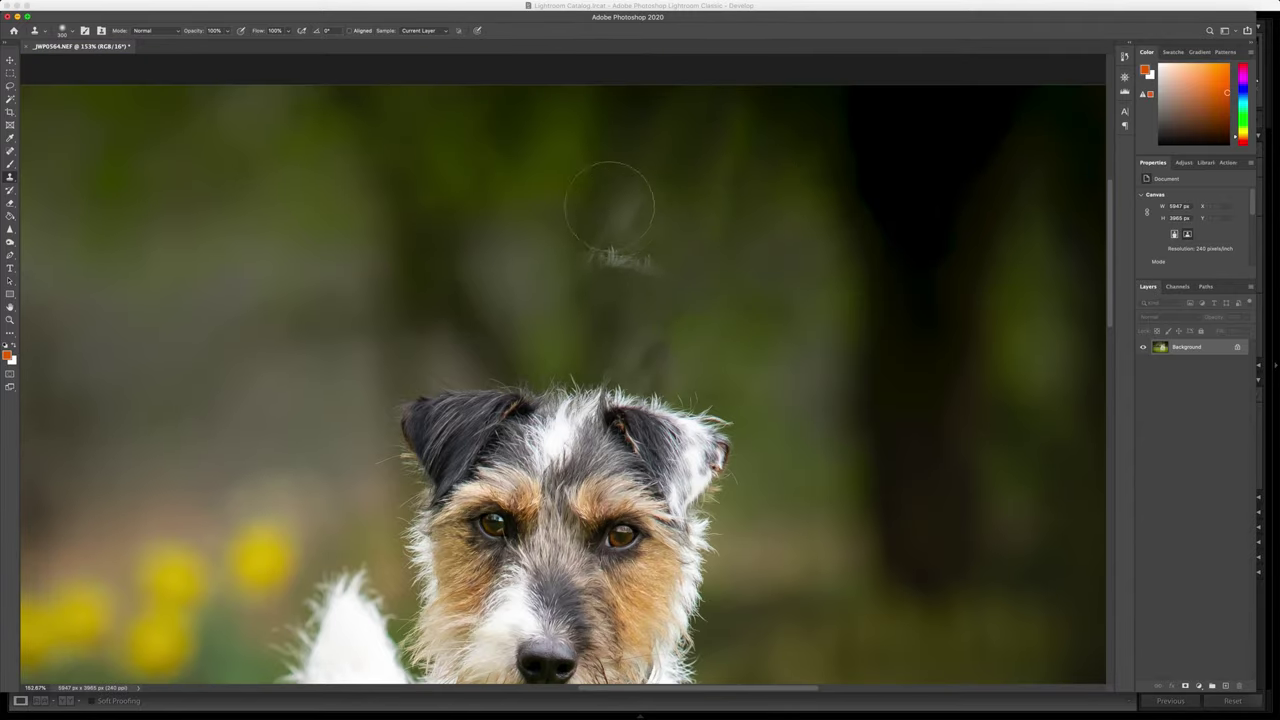
key(bracketright)
key(bracketright)
key(bracketright)
key(bracketright)
key(bracketleft)
key(bracketleft)
key(bracketleft)
key(bracketleft)
key(bracketleft)
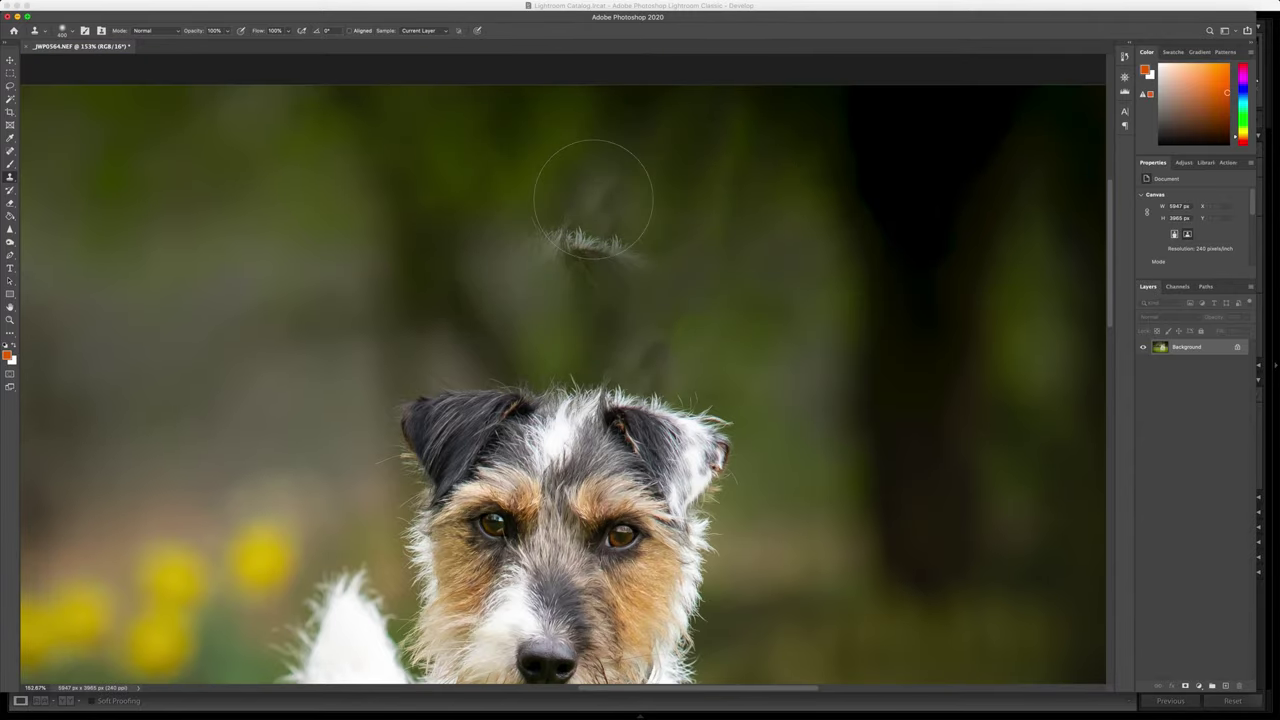
alt+click(563, 188)
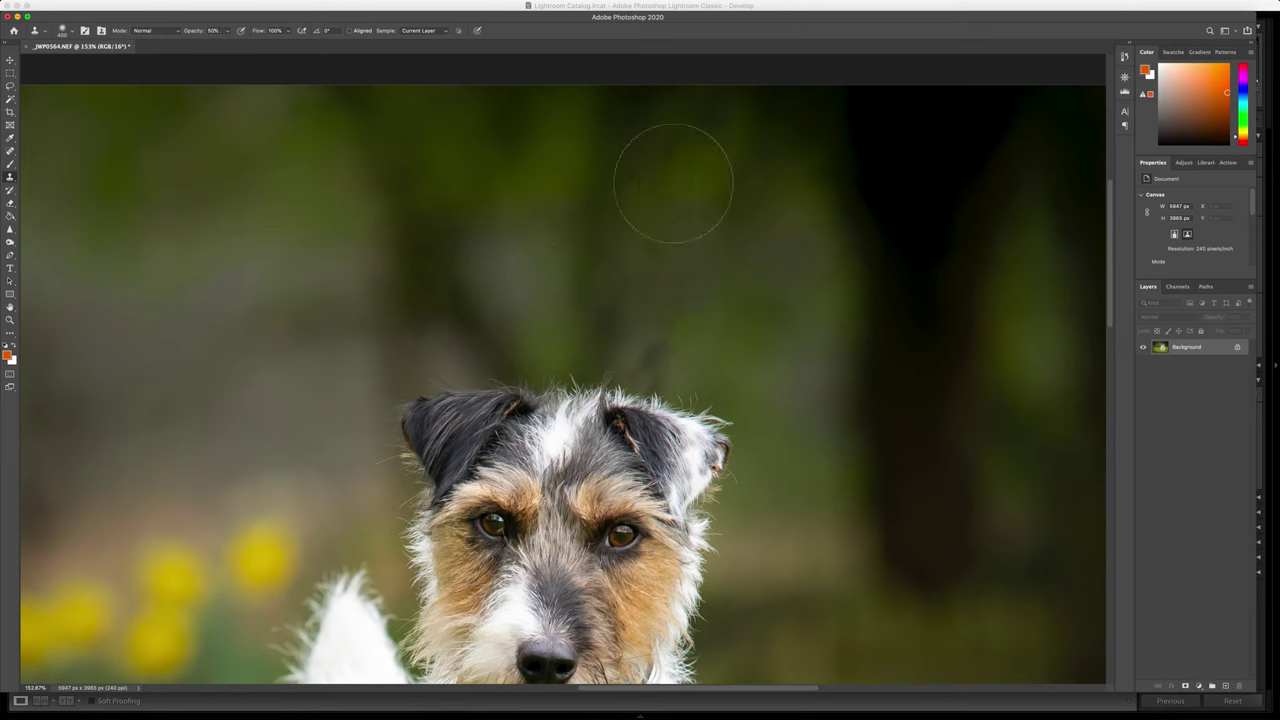
click(225, 34)
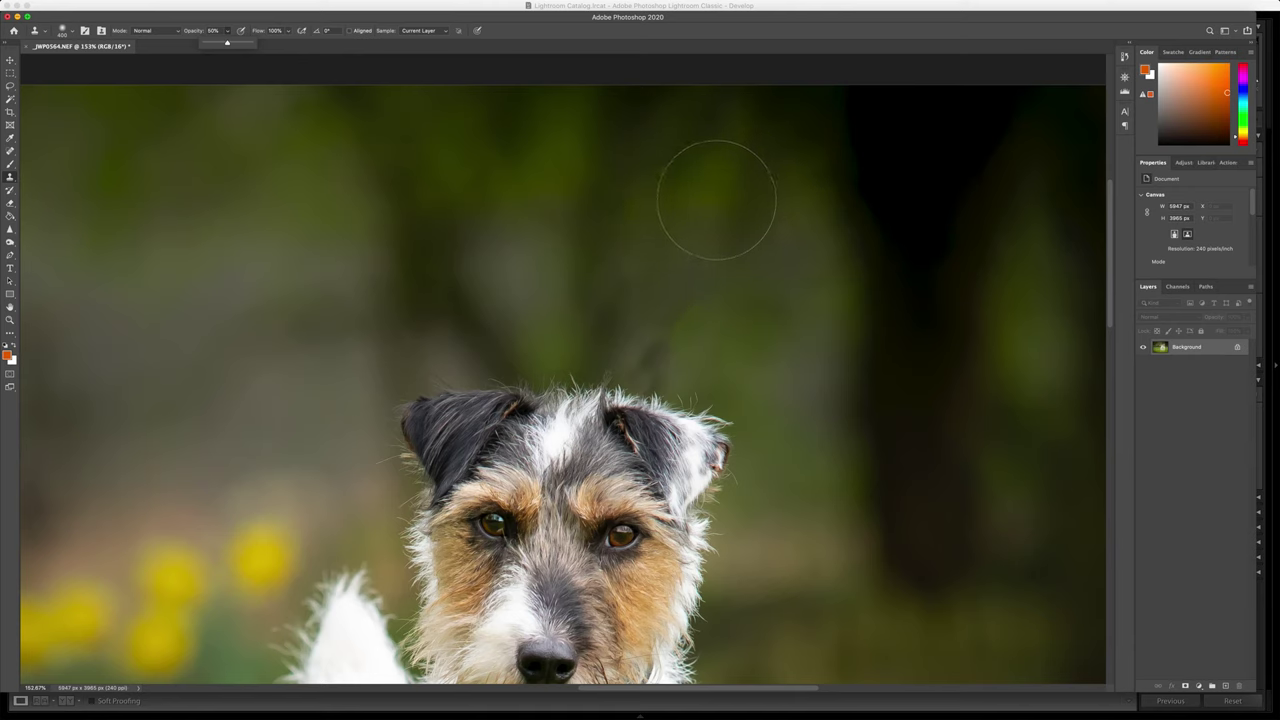
- Blend the patchy background above the dog's head by cloning from several nearby areas at 50% opacity
drag(720, 171, 686, 279)
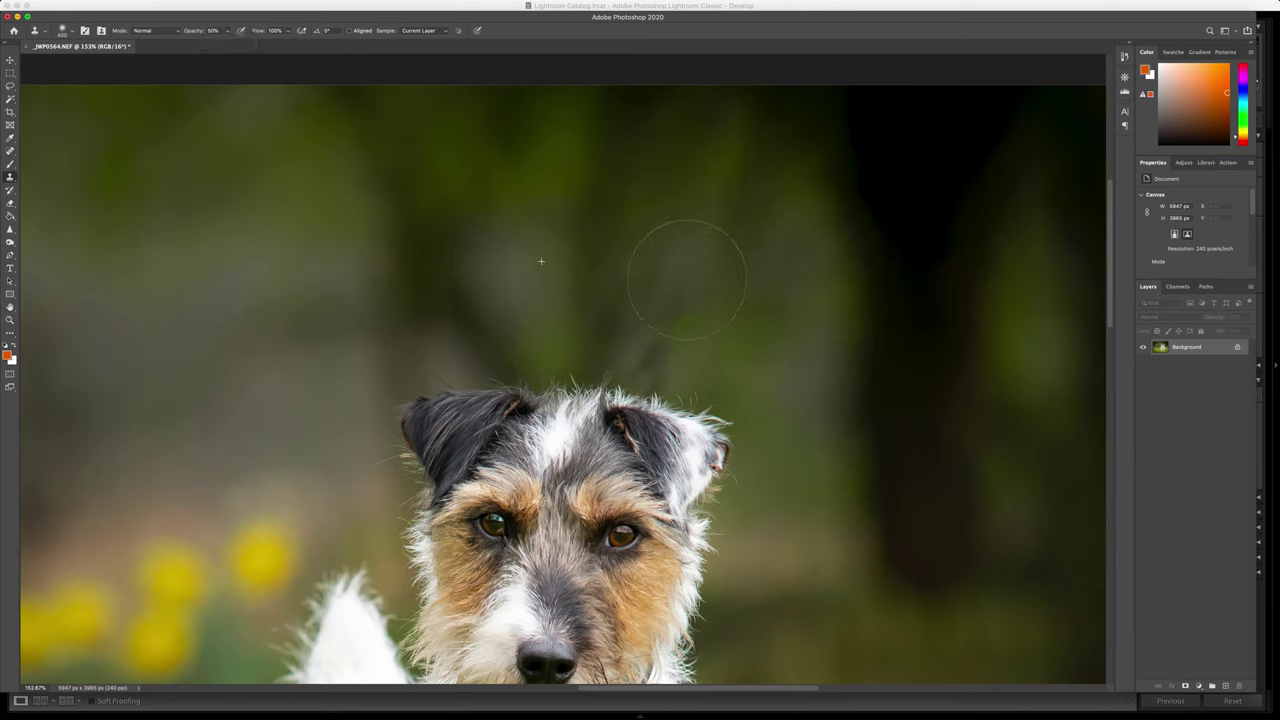
drag(674, 326, 674, 320)
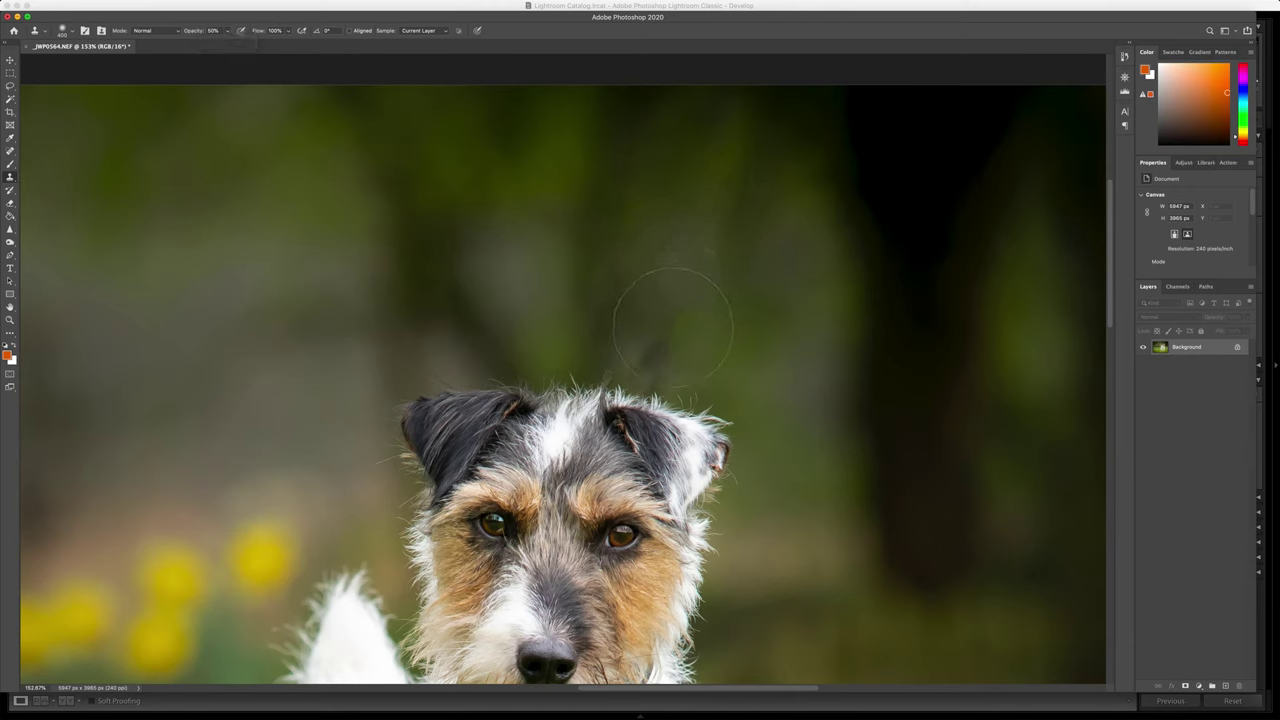
alt+click(720, 147)
alt+click(571, 115)
drag(717, 169, 689, 318)
alt+click(705, 142)
drag(725, 165, 737, 114)
alt+click(829, 320)
drag(740, 192, 683, 223)
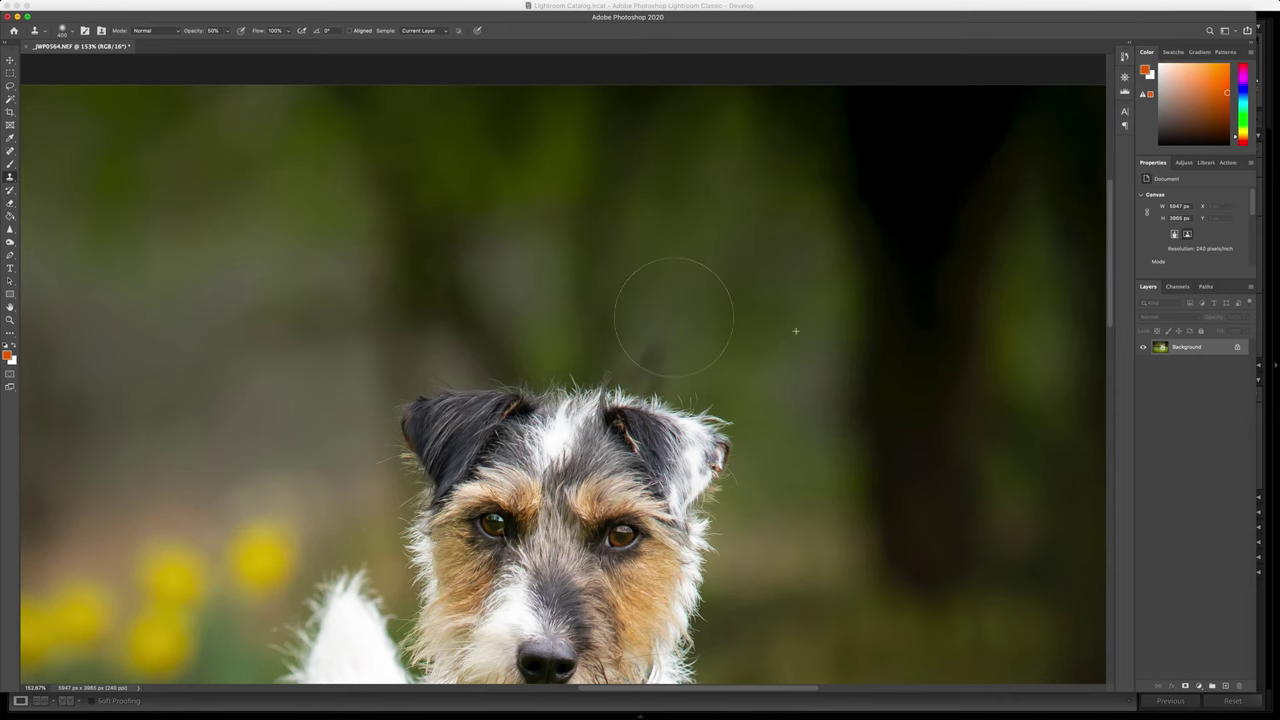
scroll(645, 300, up, 5)
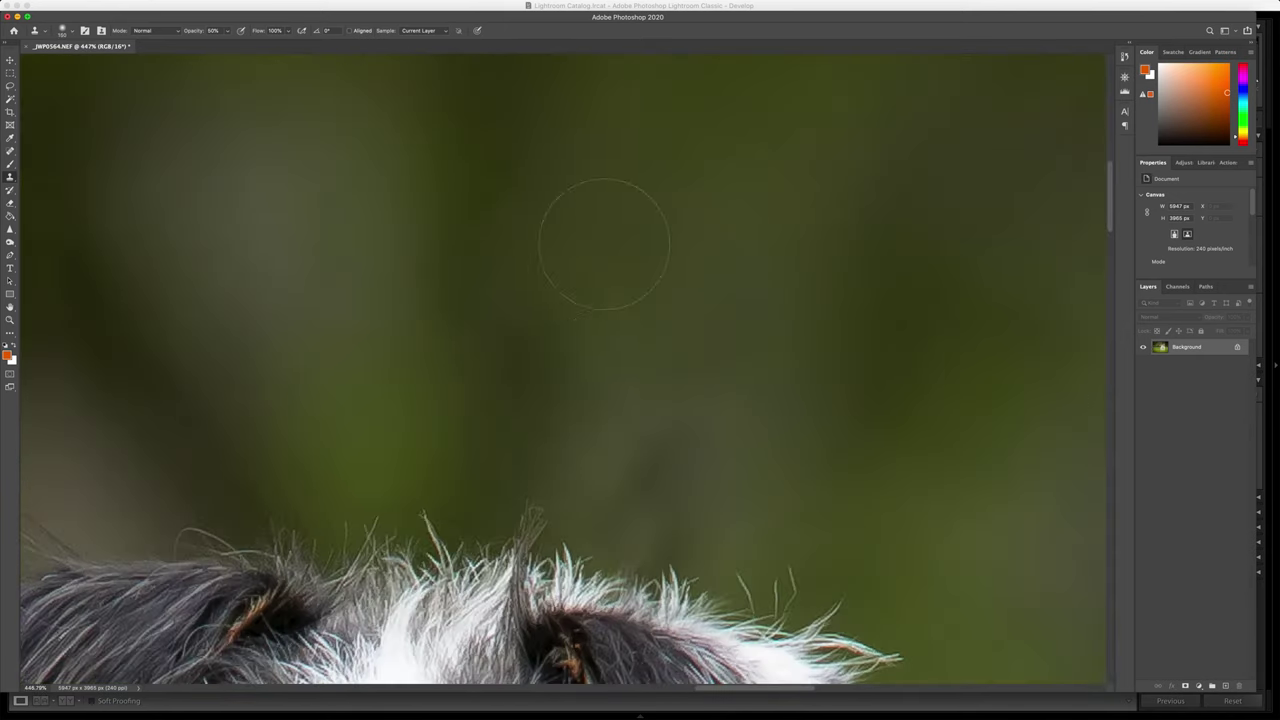
scroll(603, 371, down, 4)
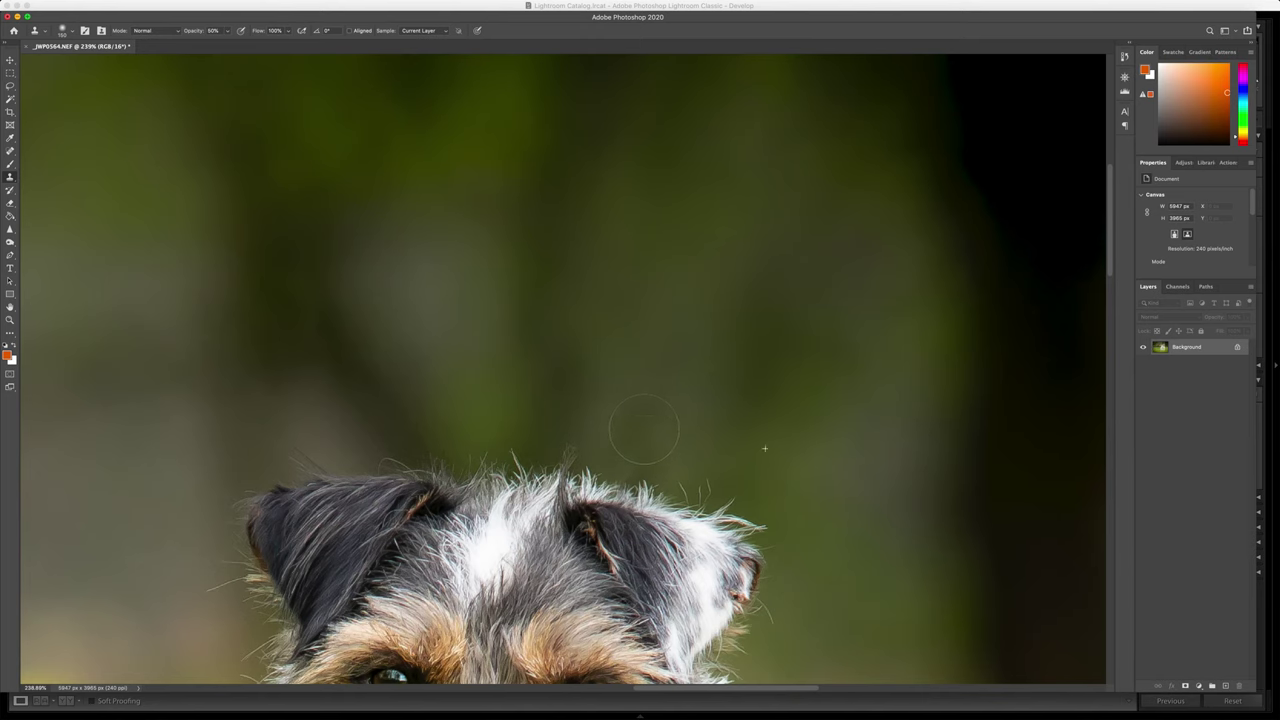
- Even out the background above the dog with a larger Clone Stamp brush, reducing its opacity to 30%
scroll(720, 423, down, 5)
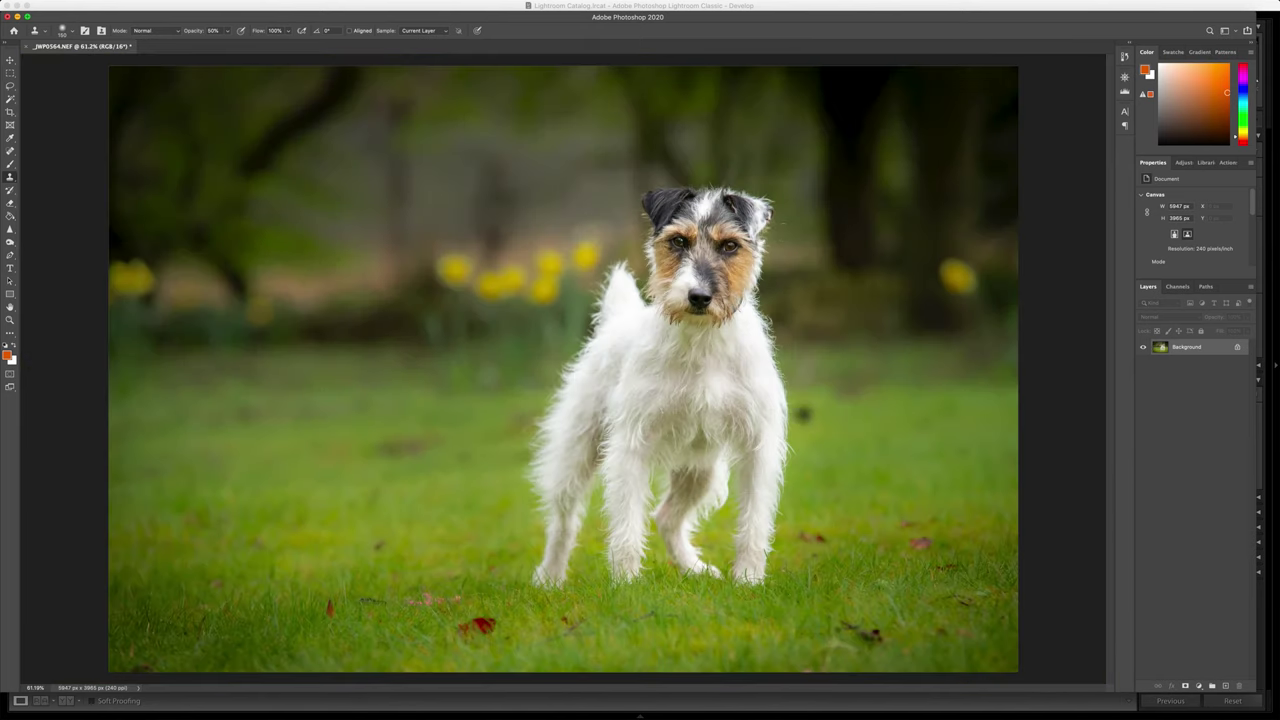
key(bracketright)
key(bracketright)
key(bracketright)
key(bracketright)
key(bracketright)
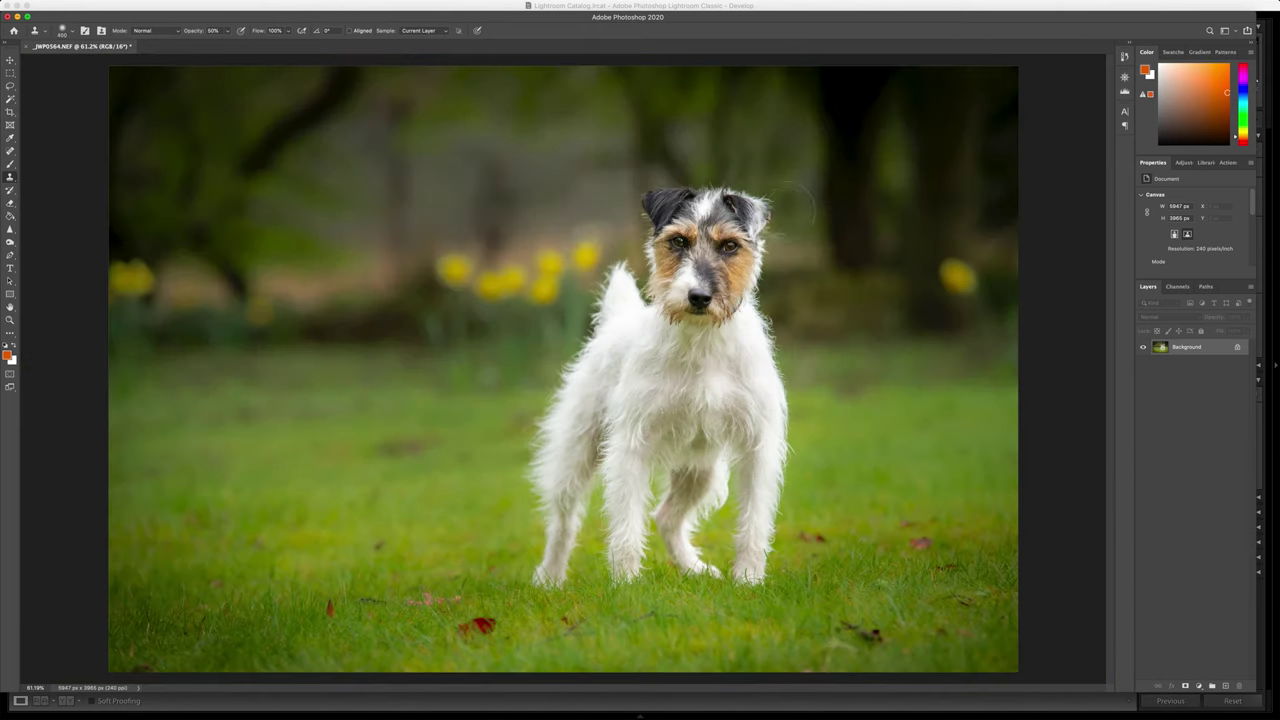
alt+click(565, 128)
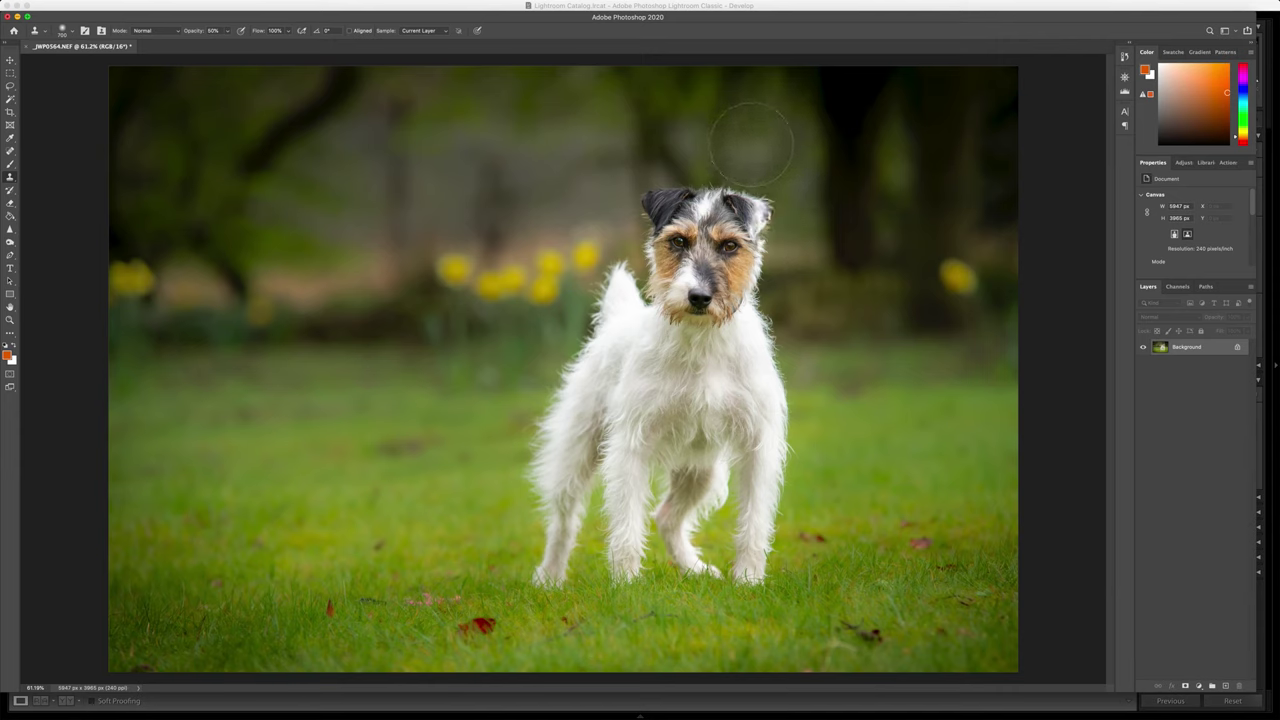
key(3)
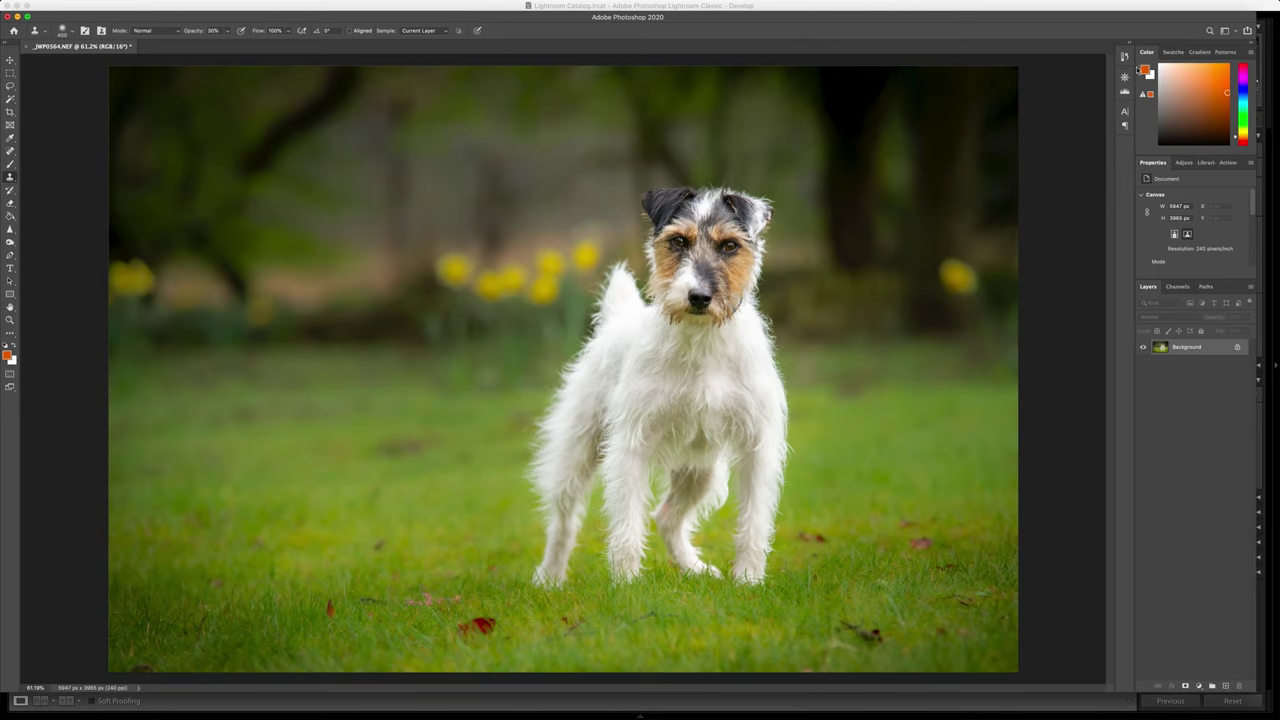
- Create a history snapshot of the retouched photo and compare it with the original image state
click(1124, 57)
click(1080, 277)
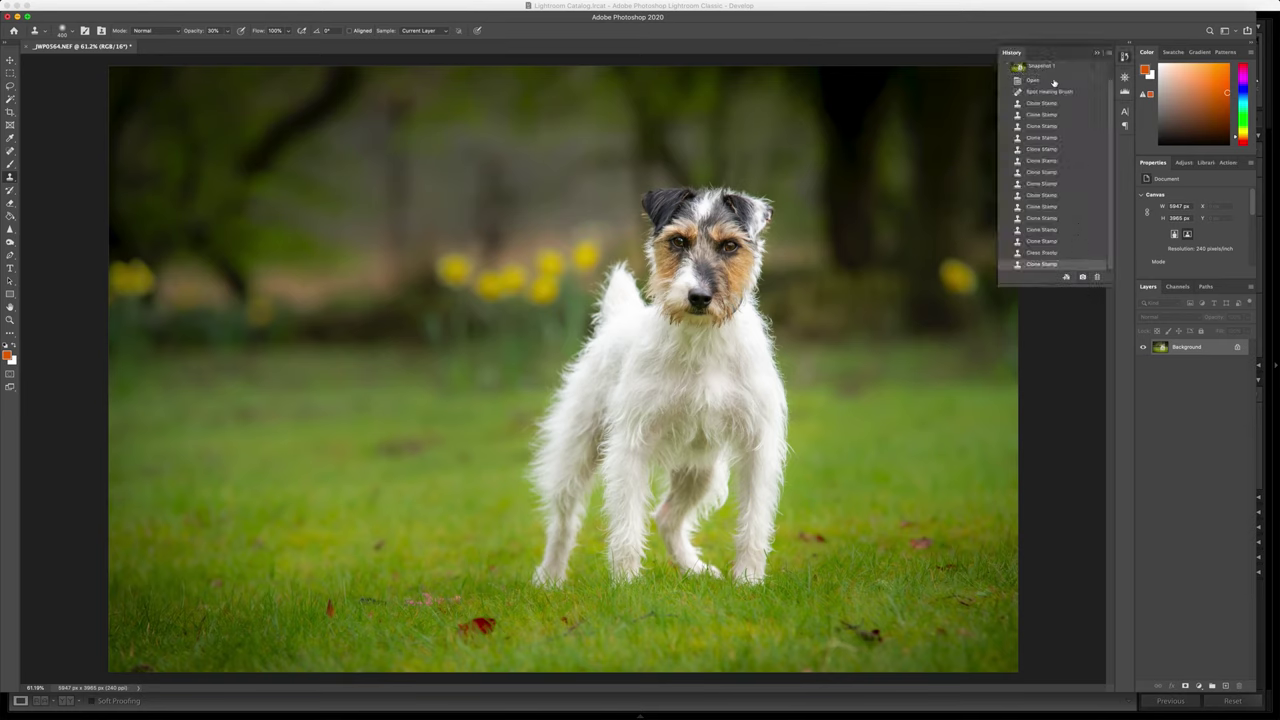
click(1047, 67)
click(1060, 85)
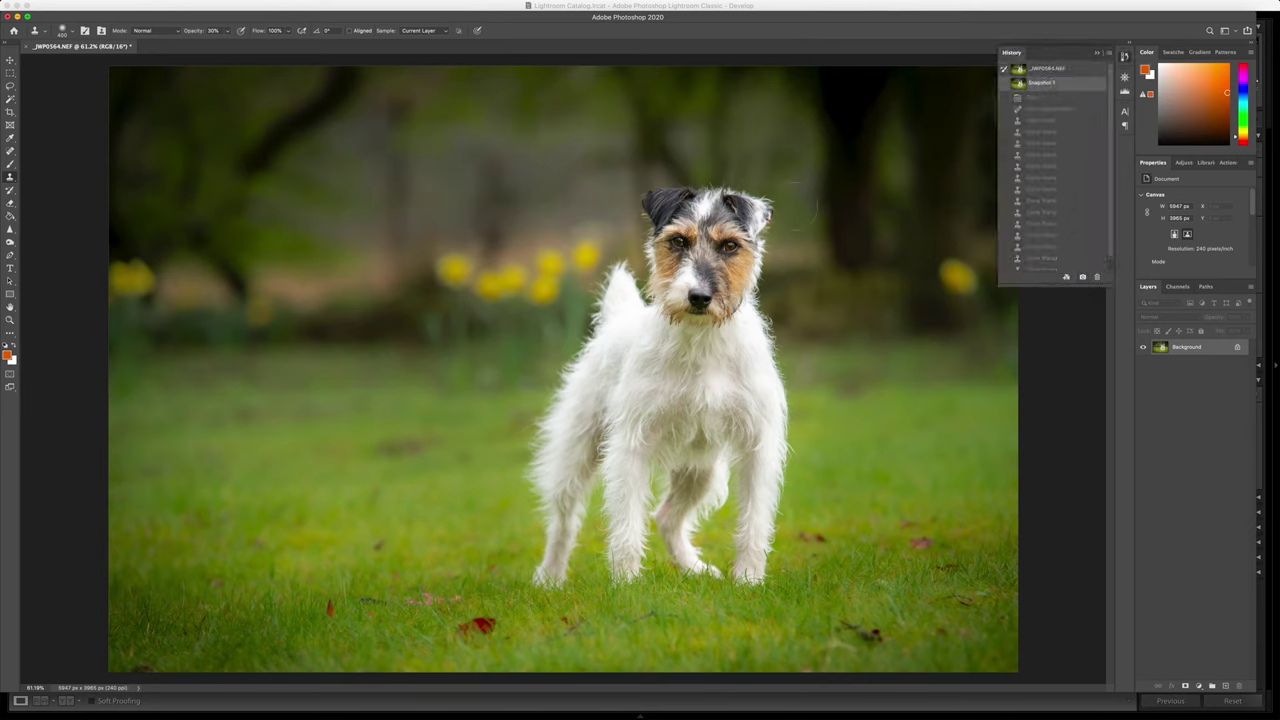
- Compare the retouched snapshot with the original image state up close around the dog's head
scroll(795, 188, up, 5)
scroll(795, 188, up, 4)
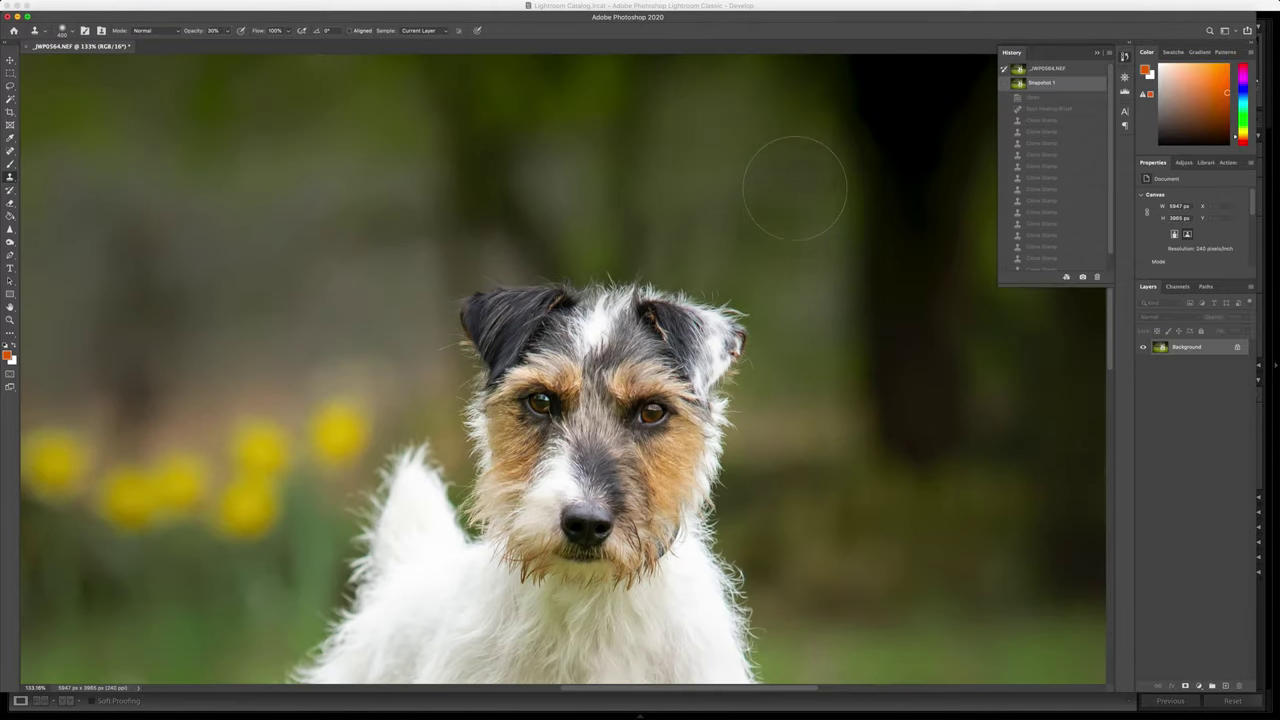
click(1083, 71)
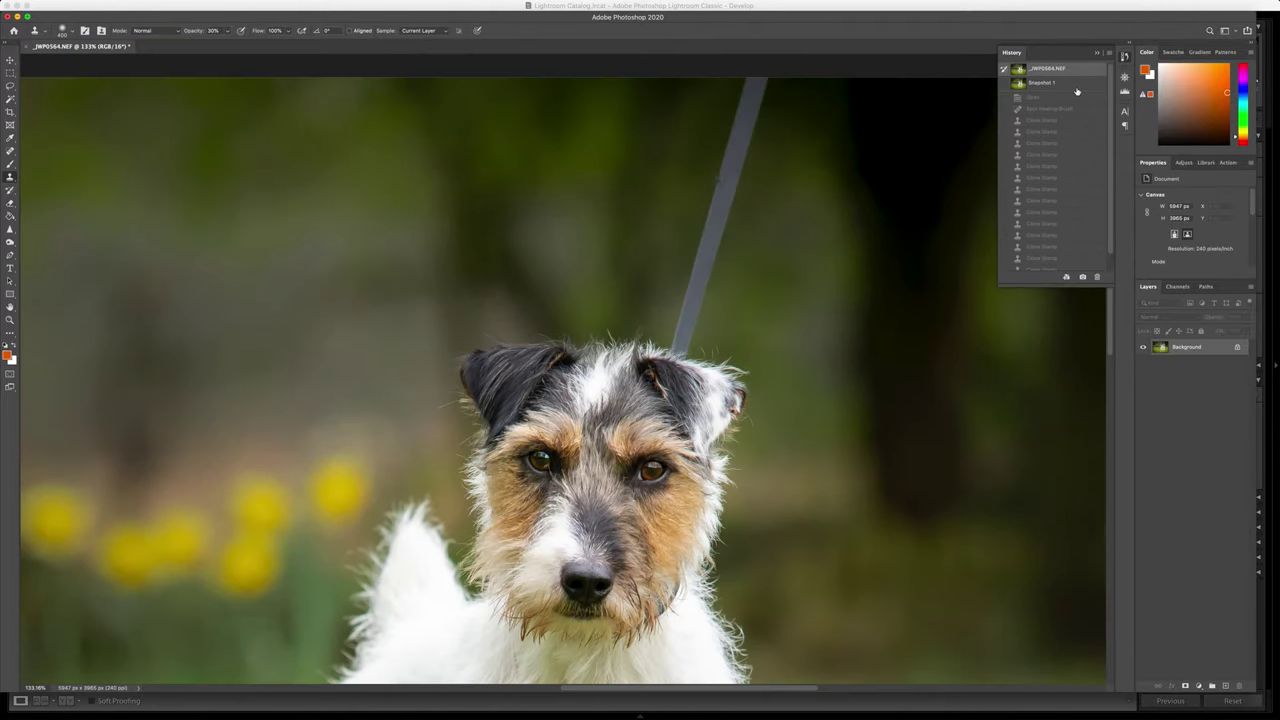
click(1072, 84)
scroll(790, 420, down, 5)
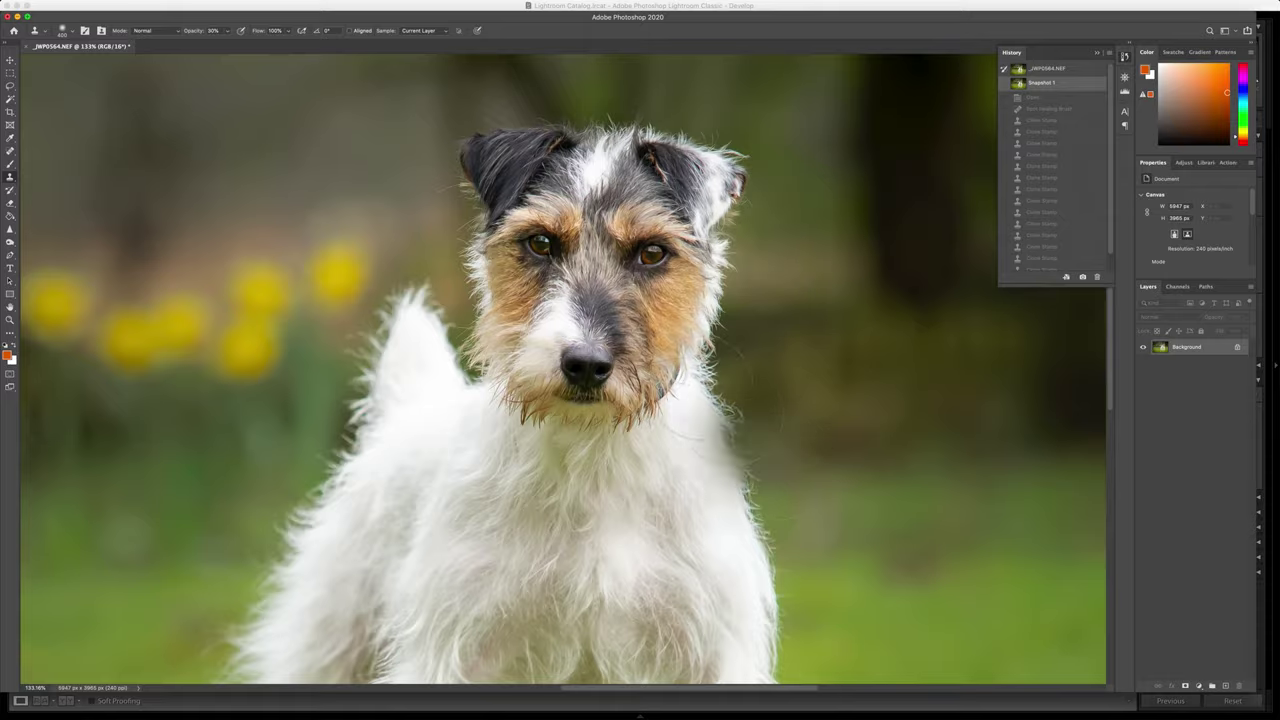
scroll(684, 424, down, 5)
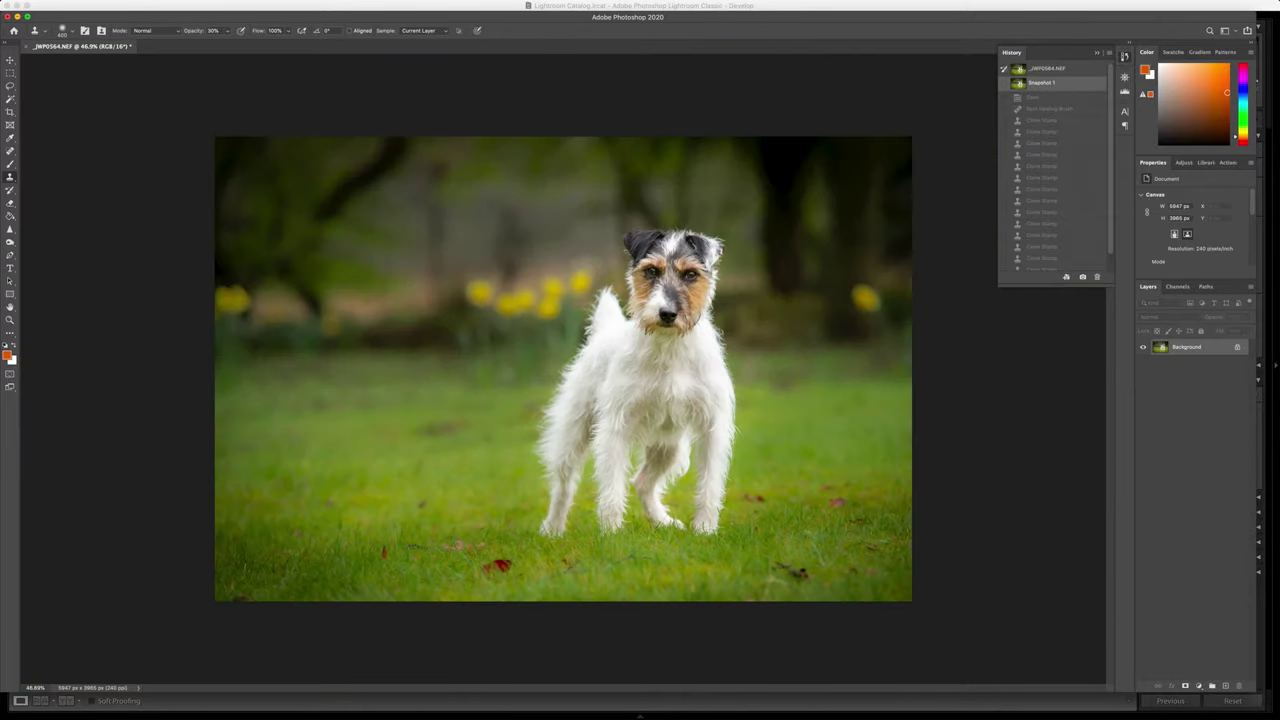
- Close the History panel and remove the fallen leaves and small distracting spots from the grass with the content-aware Spot Healing Brush
key(j)
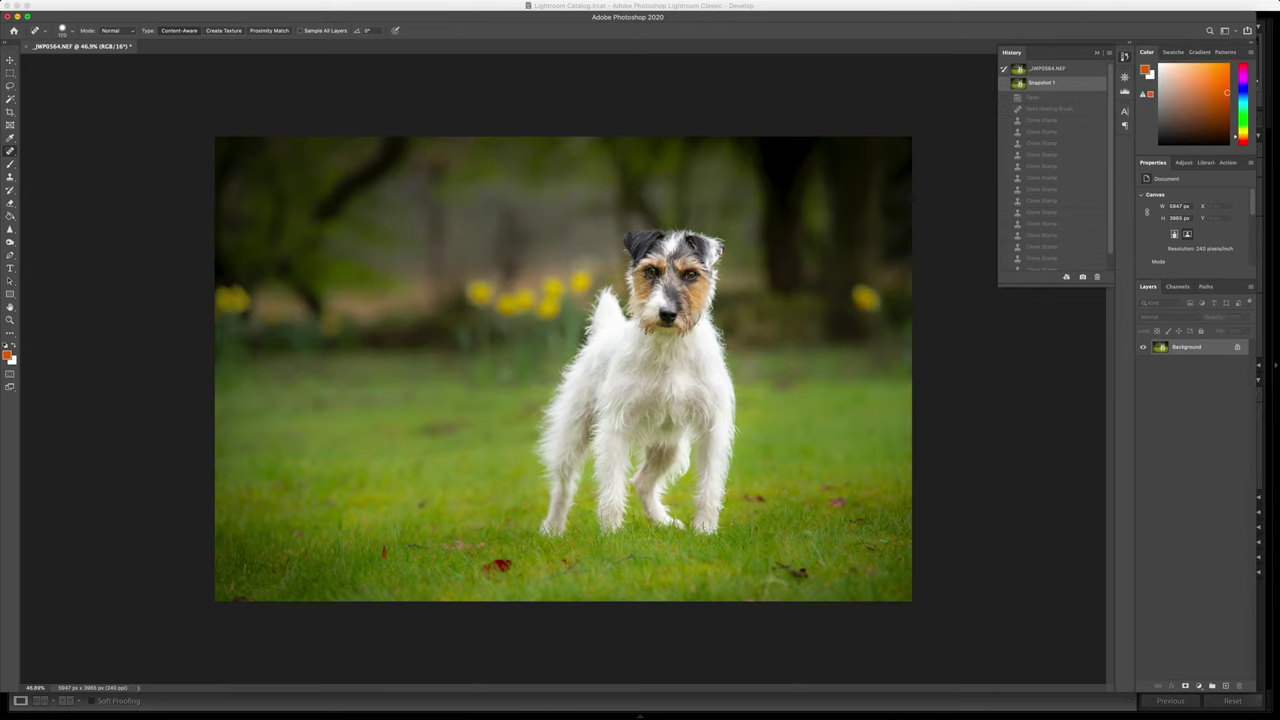
click(1101, 55)
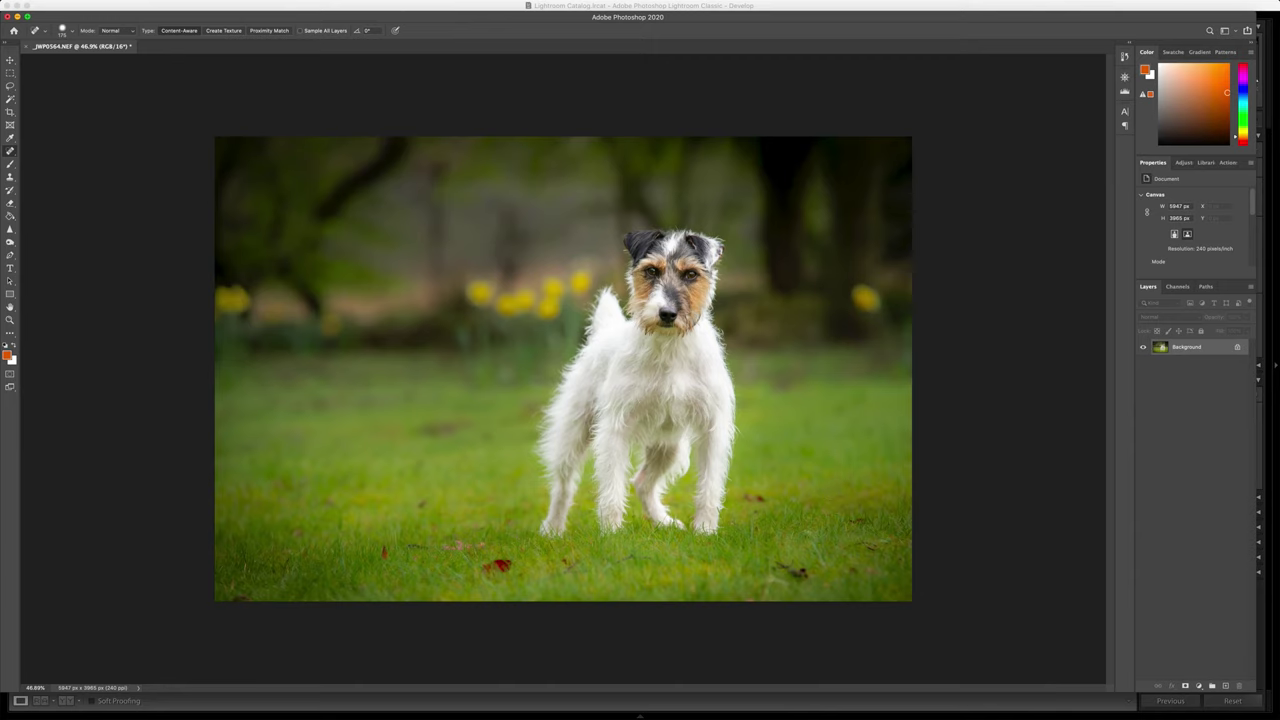
click(497, 566)
click(384, 551)
click(422, 504)
click(781, 566)
click(798, 573)
click(757, 498)
drag(565, 566, 578, 562)
drag(236, 598, 248, 598)
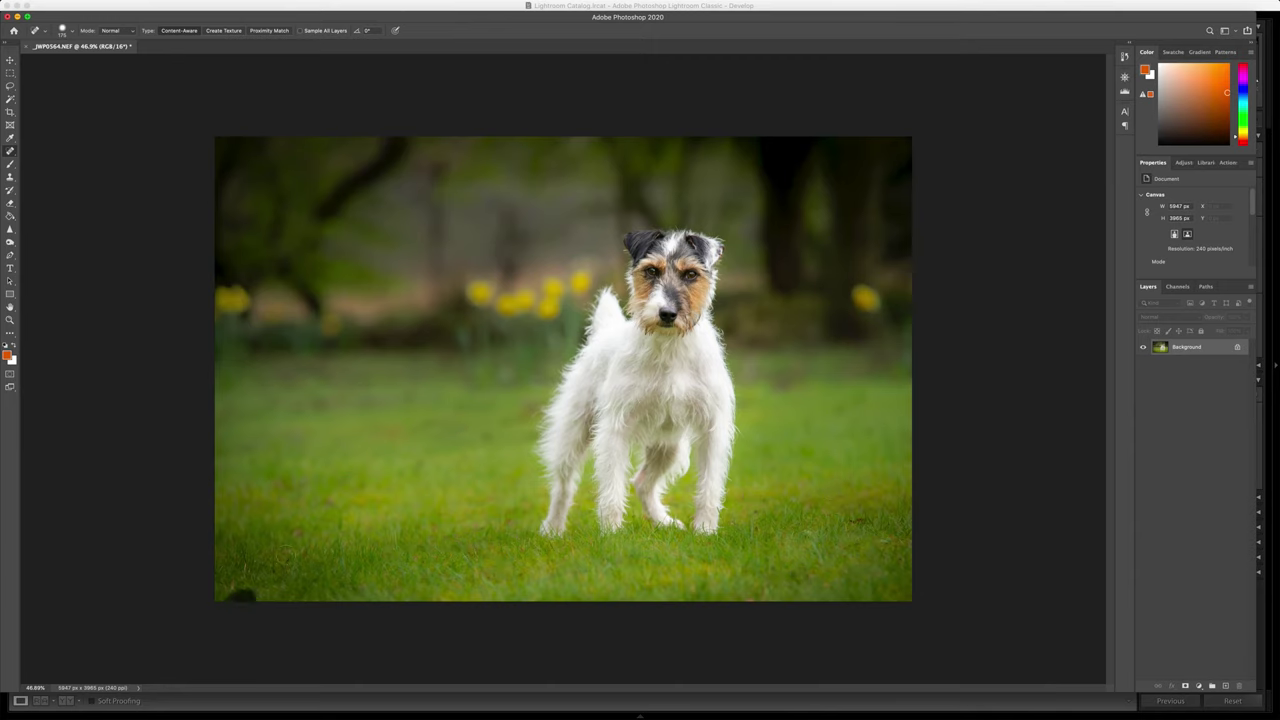